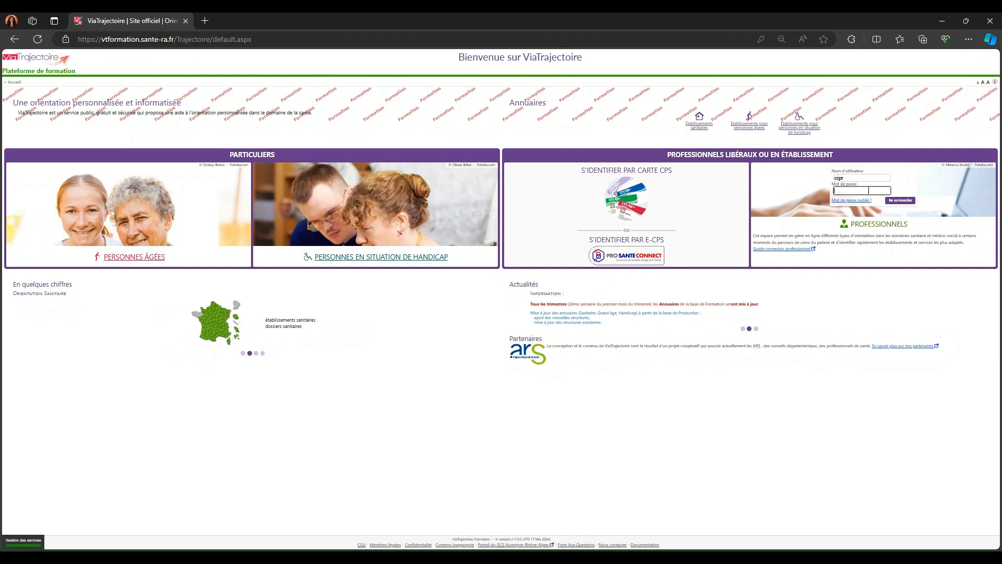
# Step: Log in to the training platform with the account password and open the form for creating a Grand Âge file
pyautogui.click(867, 217)
pyautogui.click(906, 202)
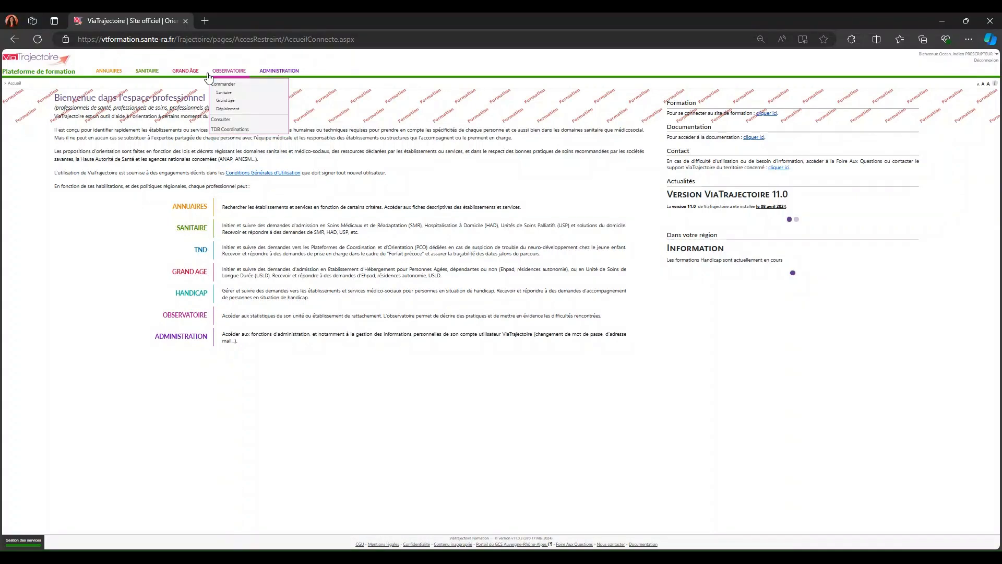
pyautogui.moveTo(192, 72)
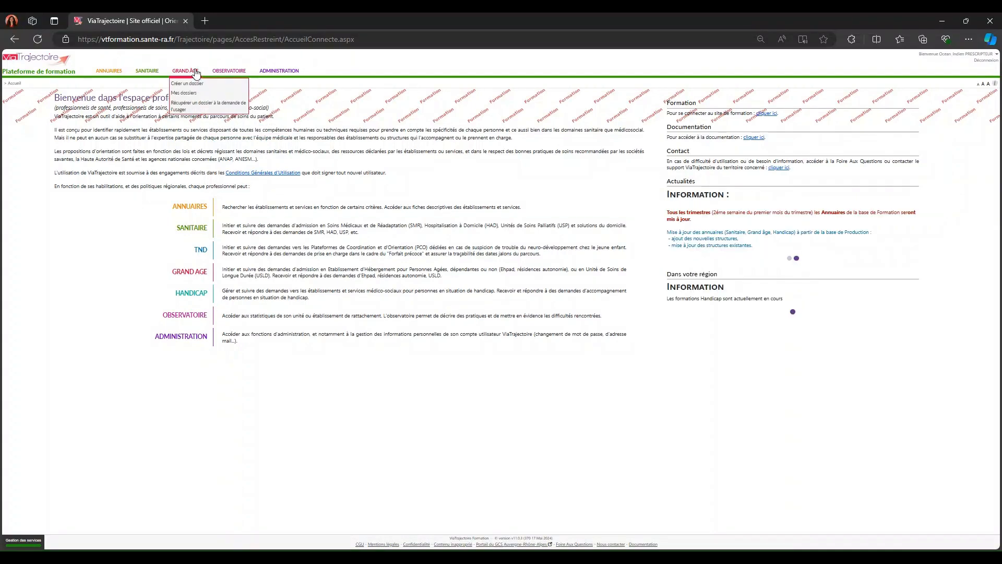
pyautogui.click(190, 84)
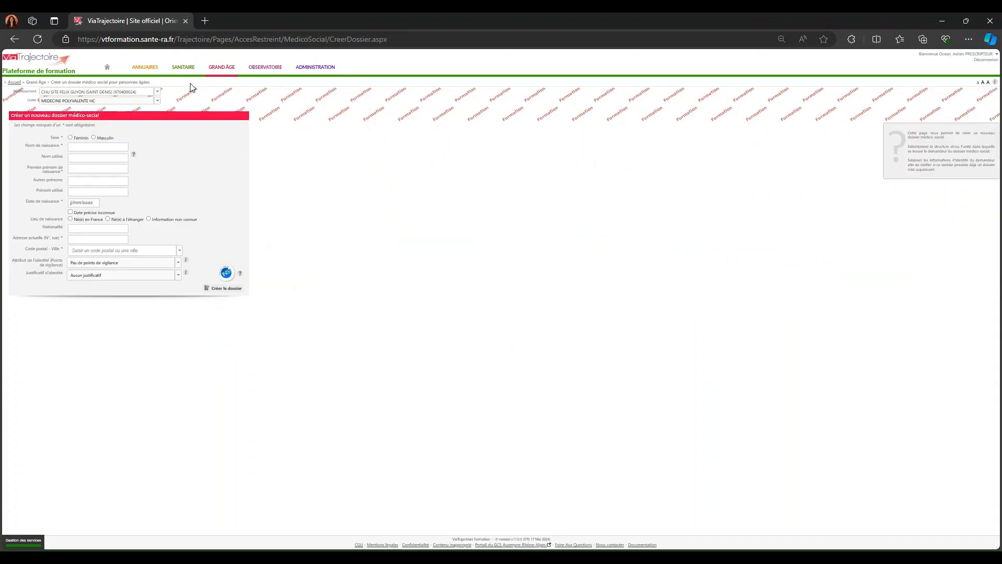
# Step: Create the file under the CARDIOLOGIE HC unit with the person's sex, names, date of birth, home address and postal code with town
pyautogui.click(159, 102)
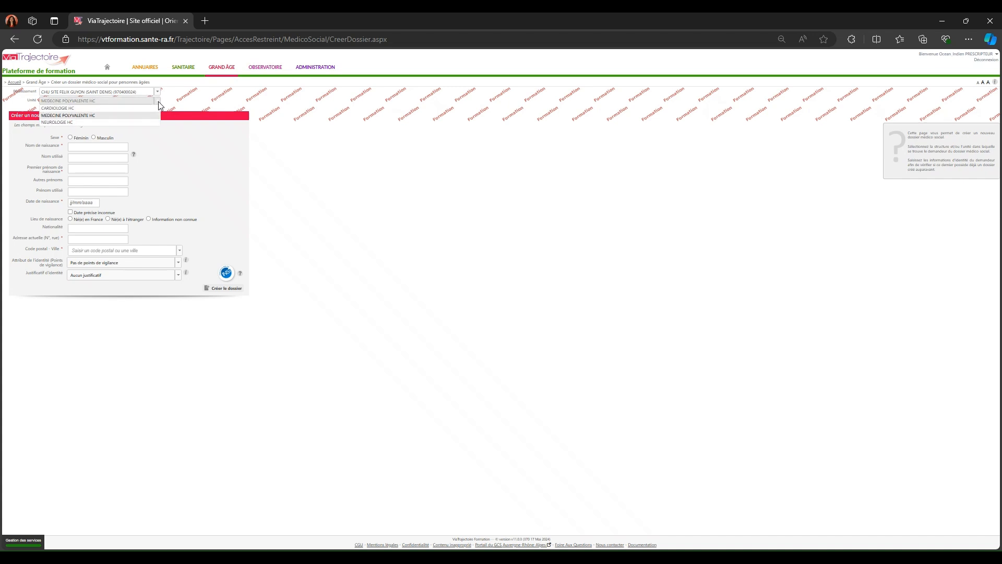
pyautogui.click(142, 108)
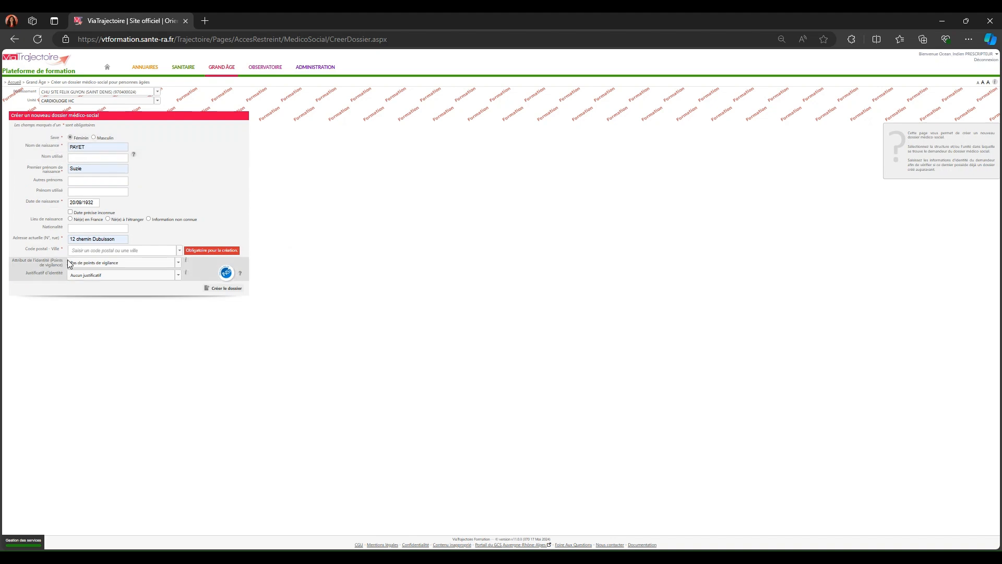
pyautogui.click(91, 250)
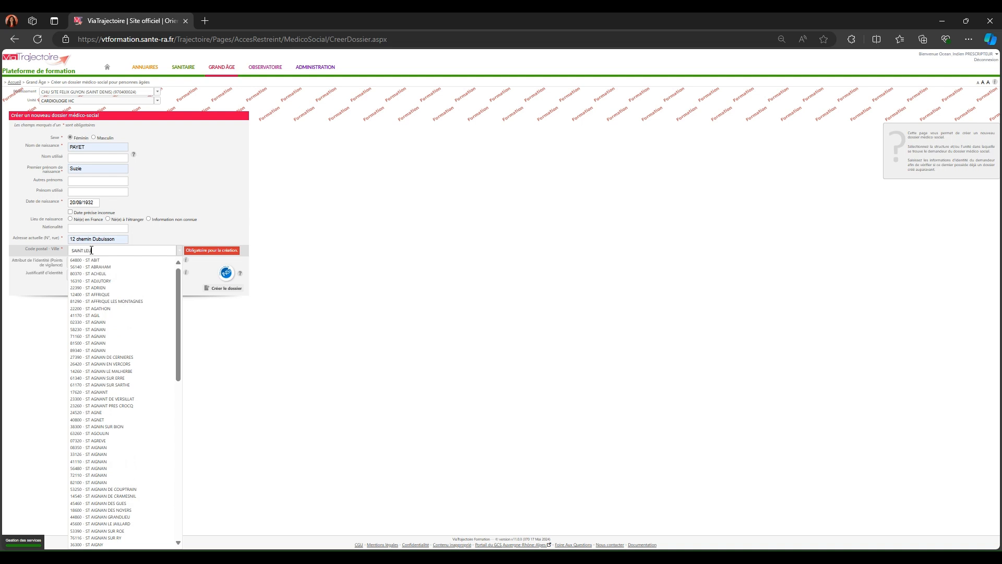
pyautogui.click(95, 260)
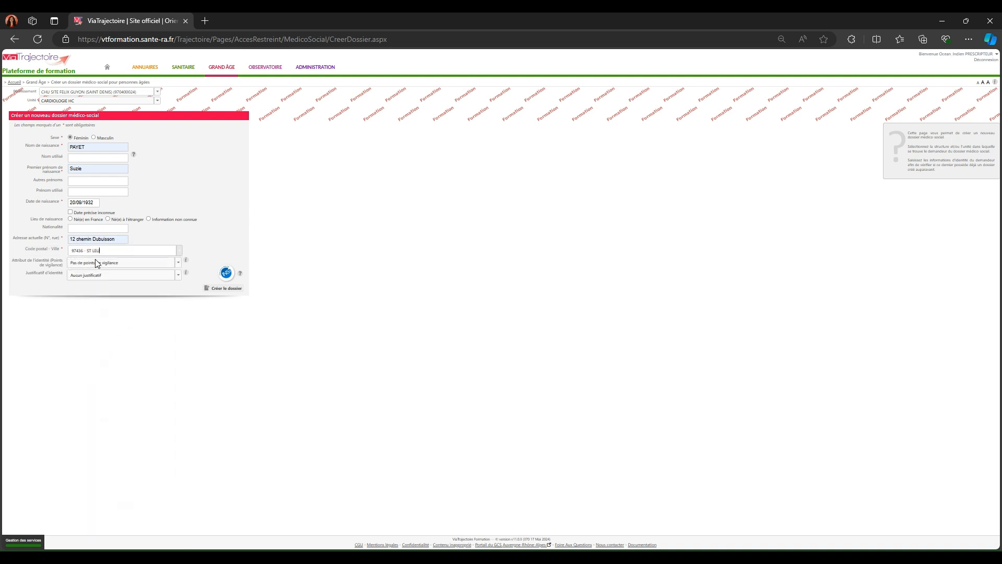
pyautogui.click(230, 290)
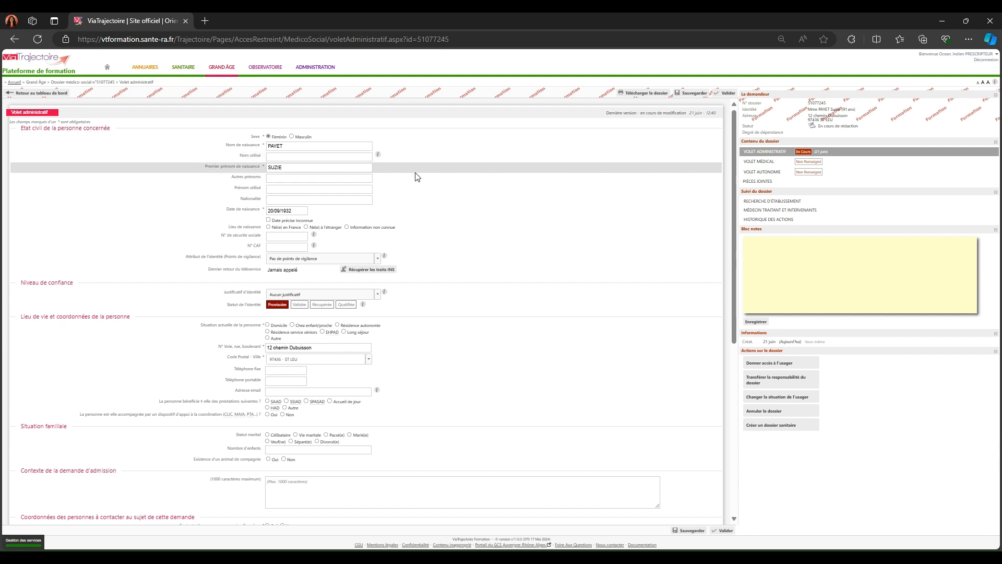
# Step: In the administrative section, answer Oui to contacting the person themselves and try to validate the section
pyautogui.scroll(-3, 408, 259)
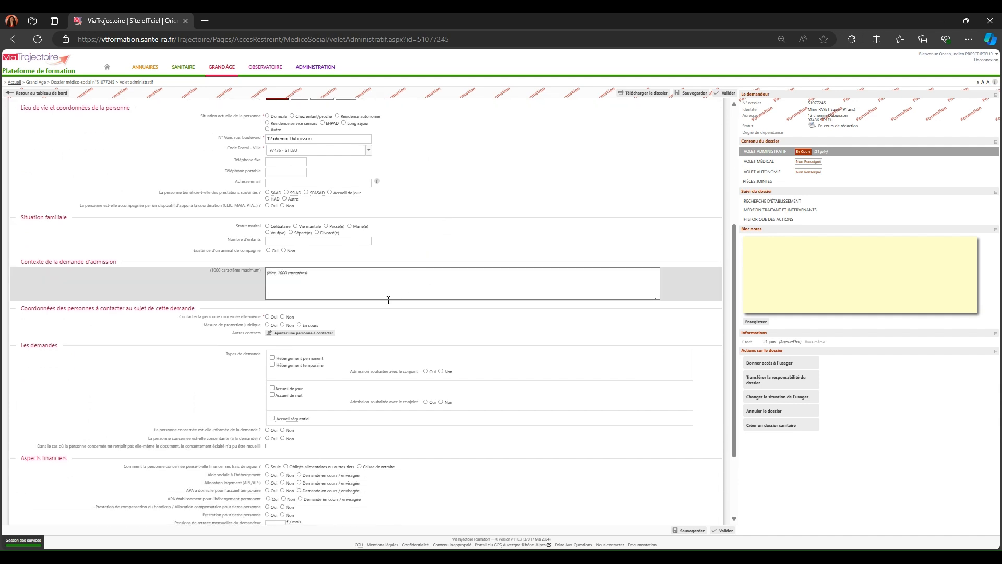
pyautogui.click(267, 317)
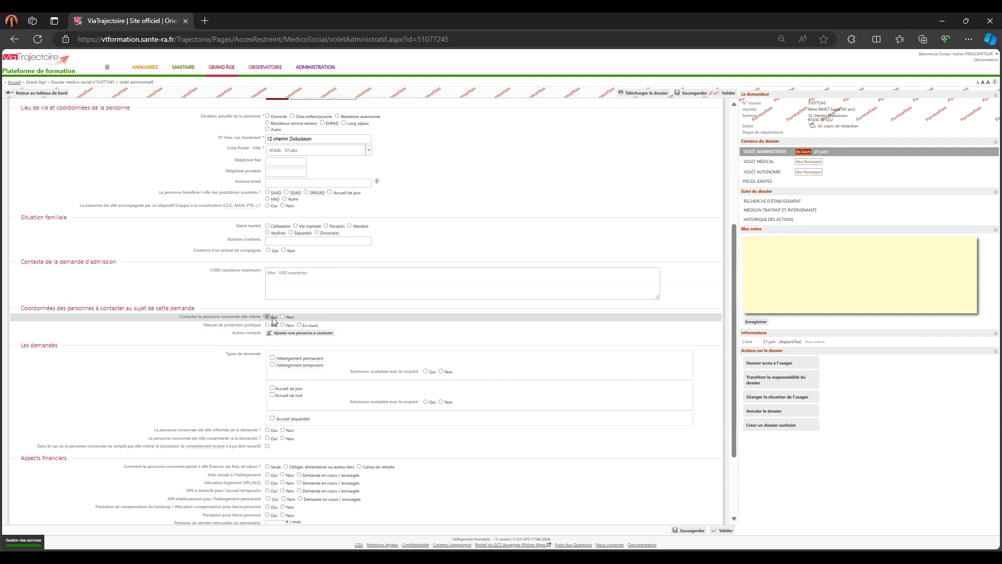
pyautogui.scroll(-2, 411, 354)
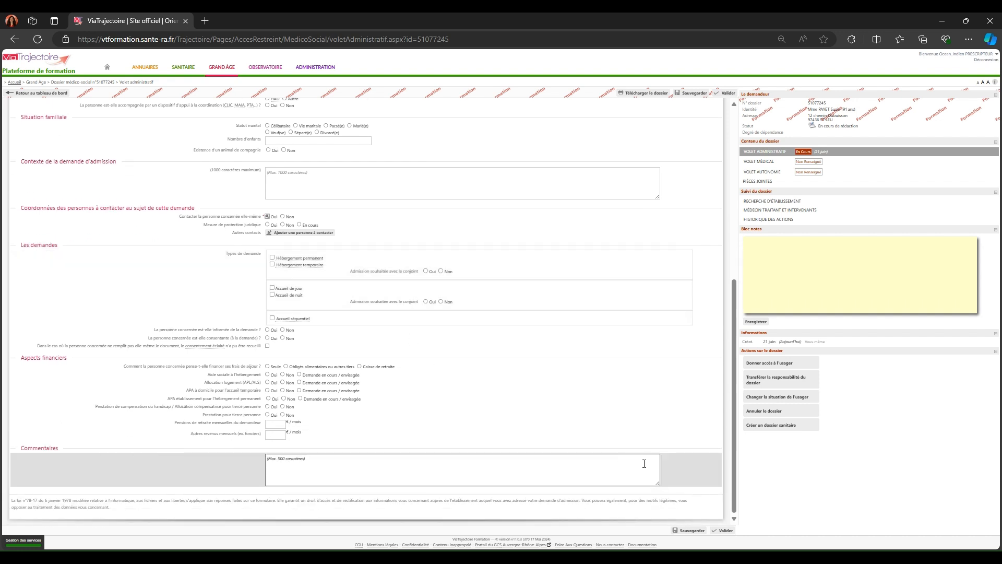
pyautogui.click(725, 531)
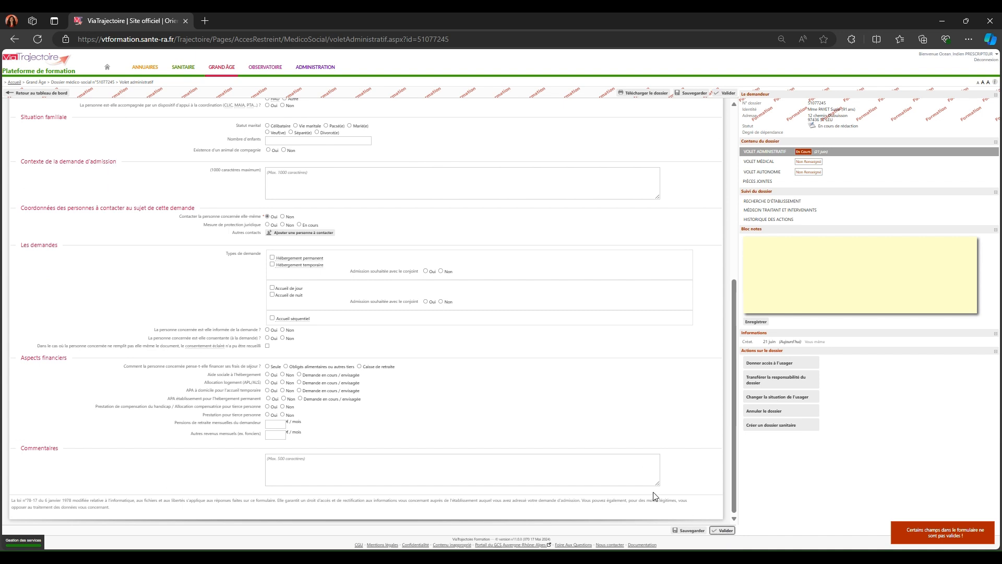
# Step: Set the person's current living situation to Domicile and validate the administrative section
pyautogui.scroll(4, 653, 495)
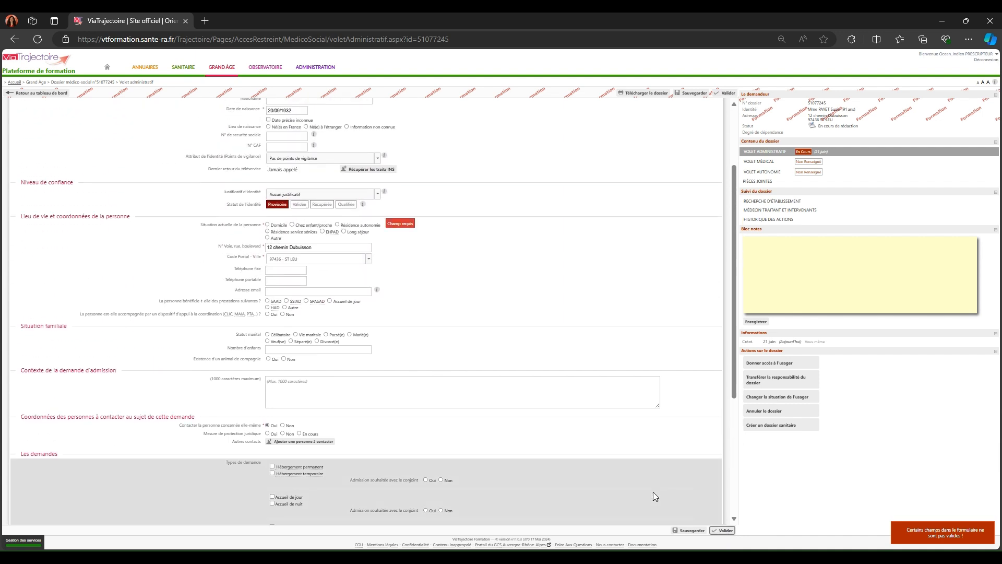
pyautogui.click(267, 225)
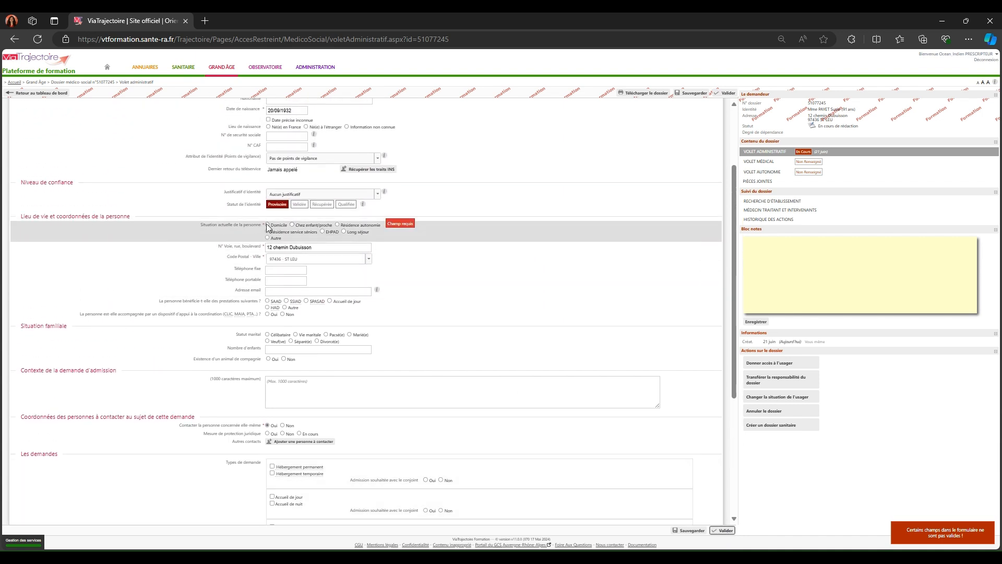
pyautogui.scroll(-4, 589, 332)
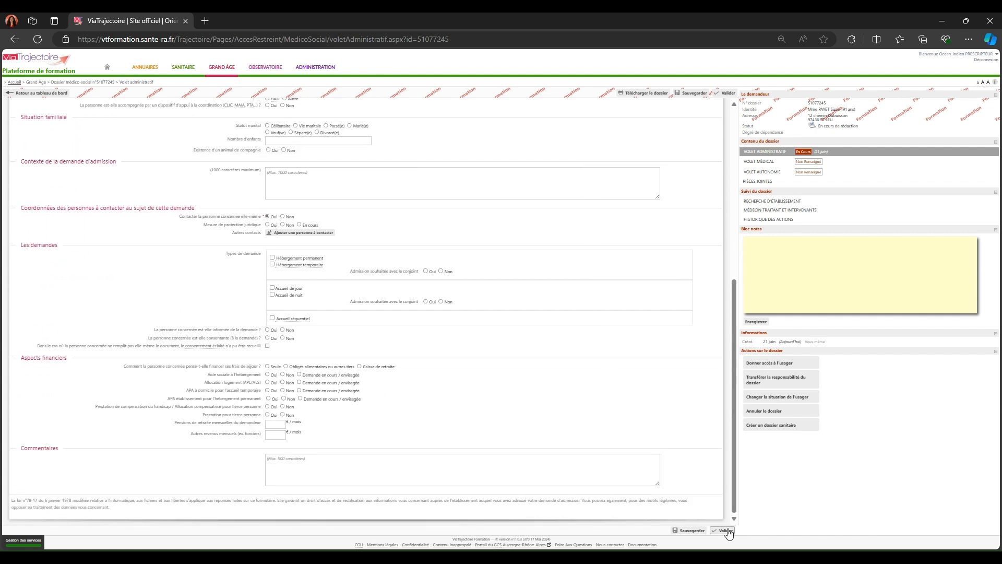
pyautogui.click(726, 530)
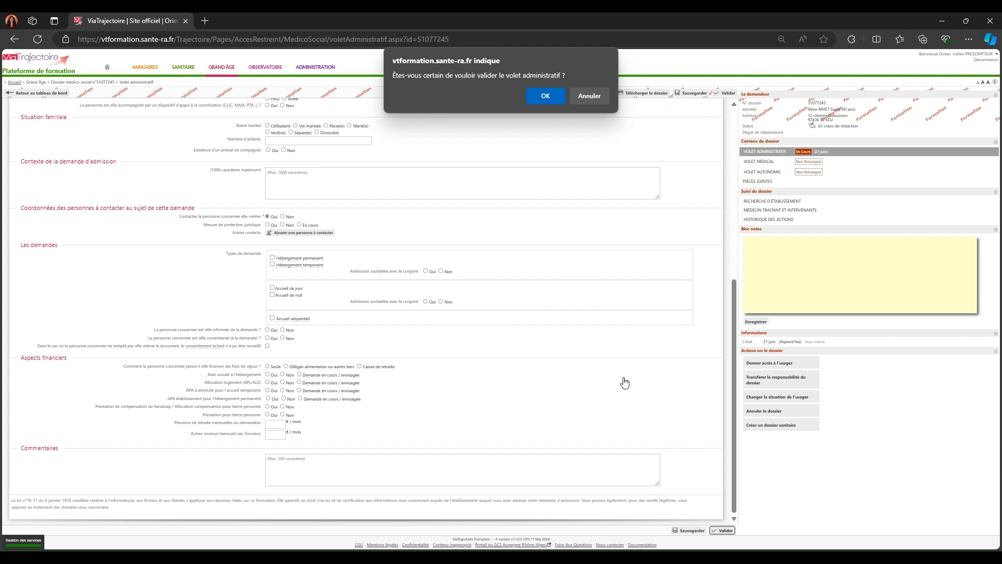
pyautogui.click(547, 95)
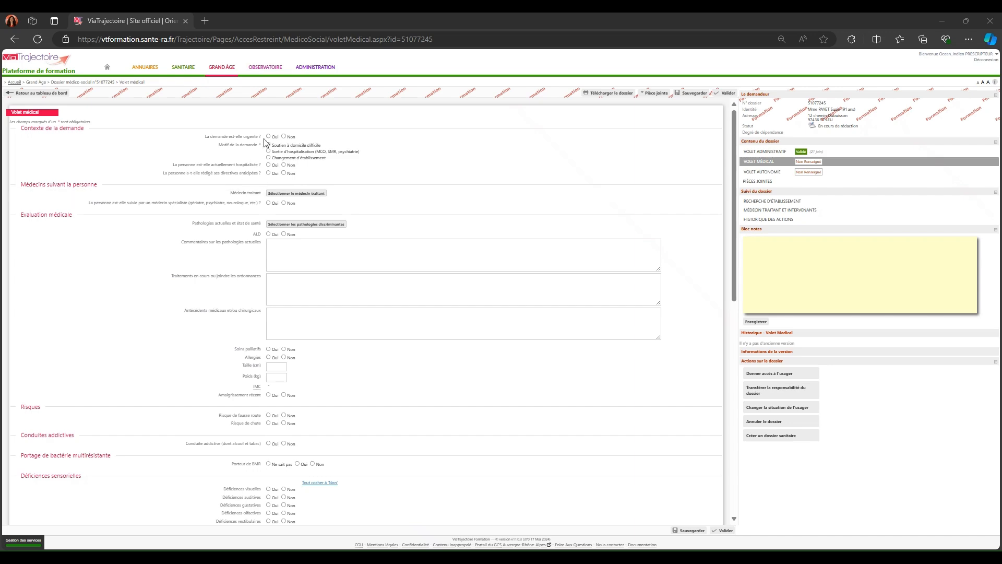
# Step: In the medical section, set the reason for the request to Soutien à domicile difficile and validate the section
pyautogui.click(268, 145)
pyautogui.scroll(-7, 376, 293)
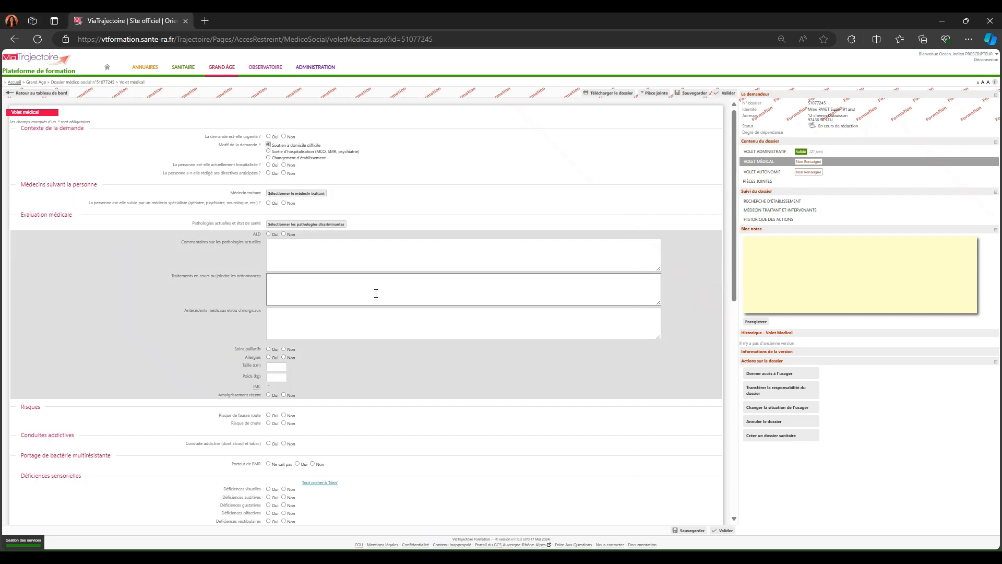
pyautogui.scroll(-2, 376, 294)
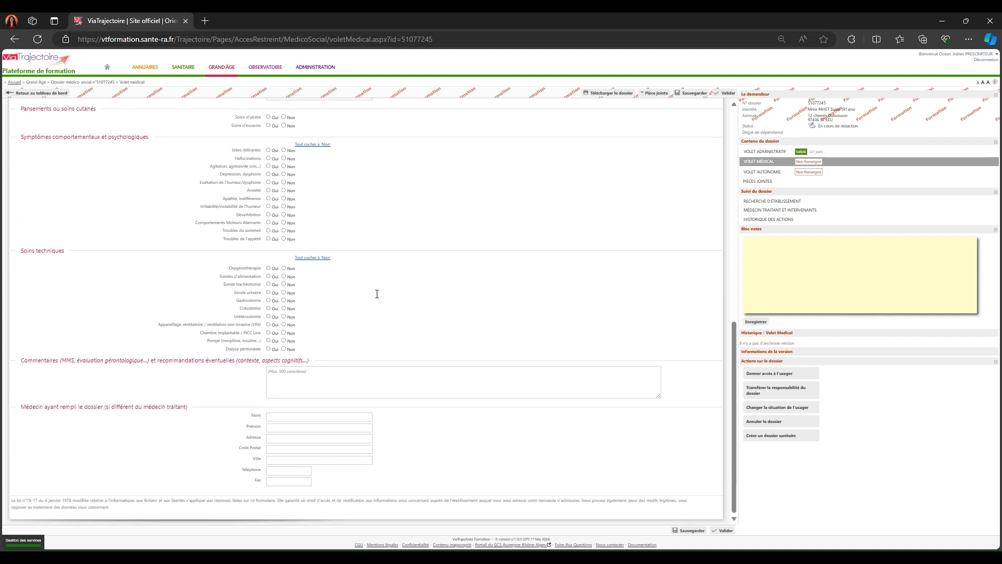
pyautogui.click(726, 531)
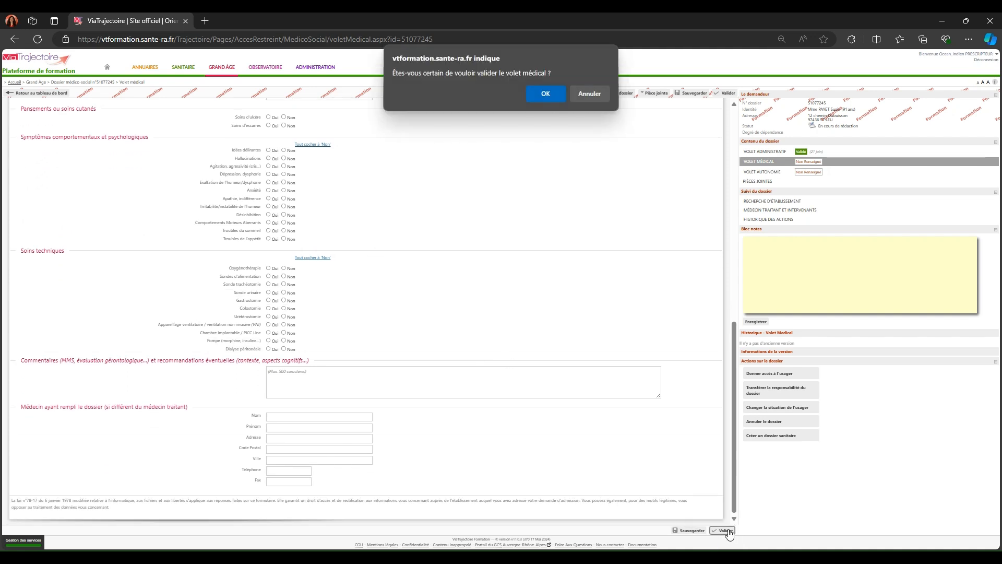
pyautogui.click(545, 96)
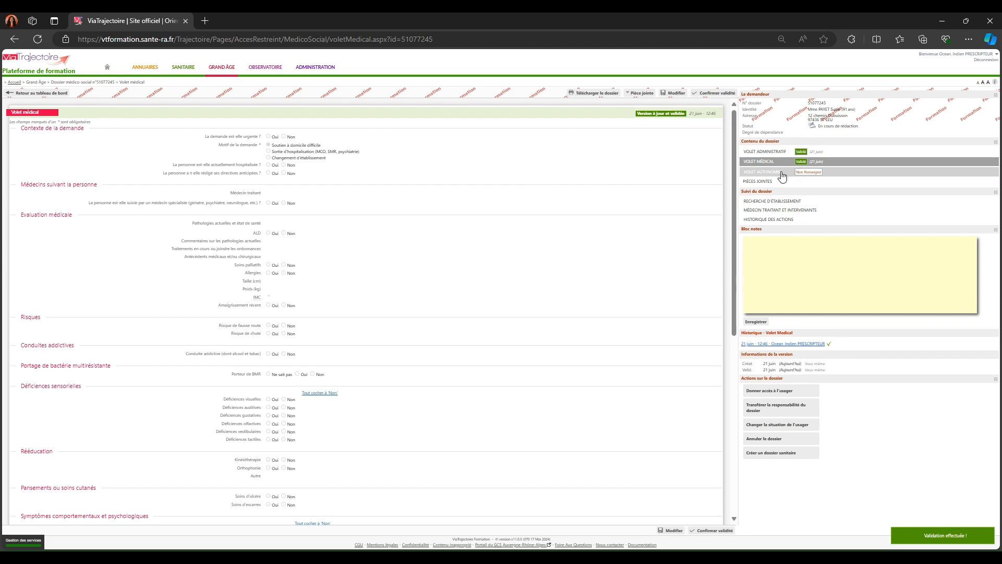
# Step: In the autonomy section, mark every discriminating AGGIR variable, from Transferts to Cohérence, as Ne fait pas spontanément
pyautogui.scroll(-6, 638, 204)
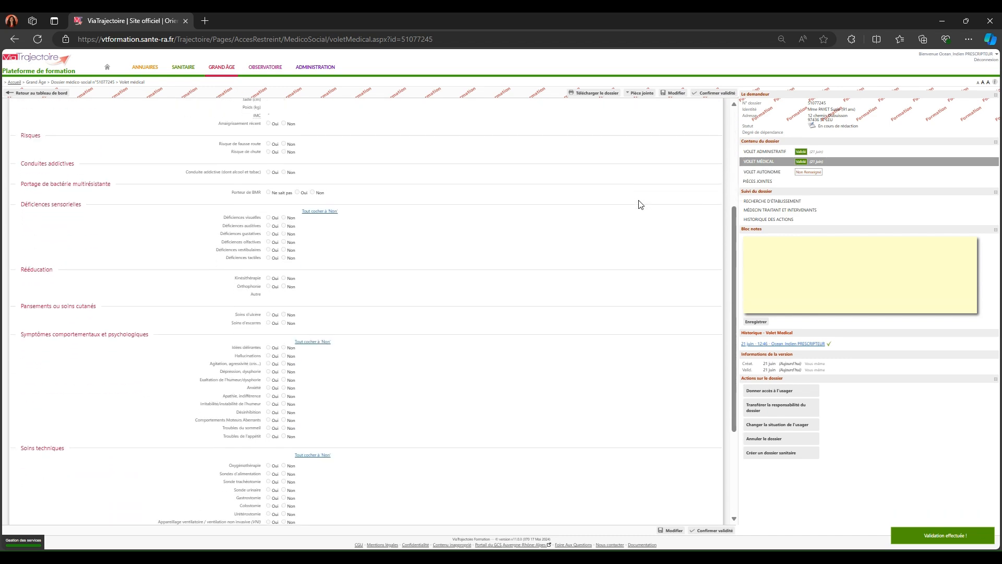
pyautogui.click(747, 176)
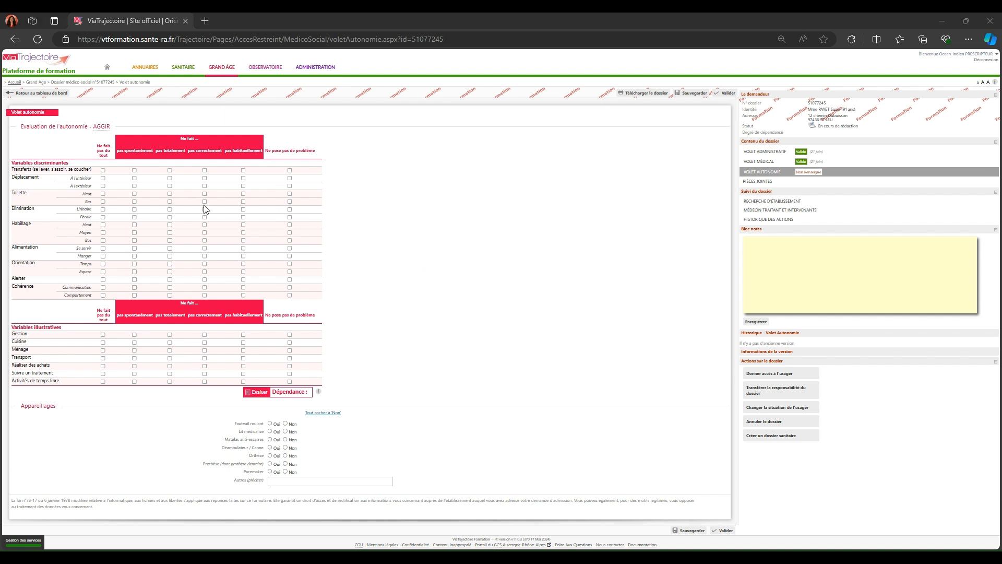
pyautogui.click(134, 170)
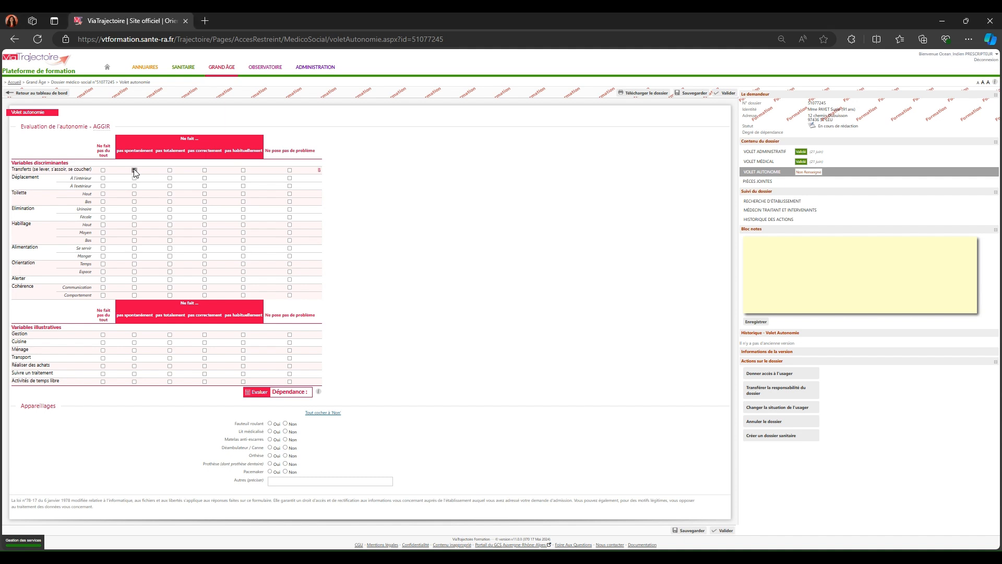
pyautogui.click(135, 178)
pyautogui.click(135, 186)
pyautogui.click(135, 194)
pyautogui.click(135, 202)
pyautogui.click(135, 210)
pyautogui.click(135, 217)
pyautogui.click(136, 225)
pyautogui.click(135, 233)
pyautogui.click(134, 240)
pyautogui.click(135, 248)
pyautogui.click(134, 256)
pyautogui.click(134, 264)
pyautogui.click(134, 272)
pyautogui.click(134, 280)
pyautogui.click(135, 288)
pyautogui.click(135, 296)
# Step: Mark every illustrative AGGIR variable, from Gestion to Activités de temps libre, as Ne fait pas du tout
pyautogui.click(103, 334)
pyautogui.click(102, 343)
pyautogui.click(103, 350)
pyautogui.click(103, 358)
pyautogui.click(103, 366)
pyautogui.click(103, 374)
pyautogui.click(103, 382)
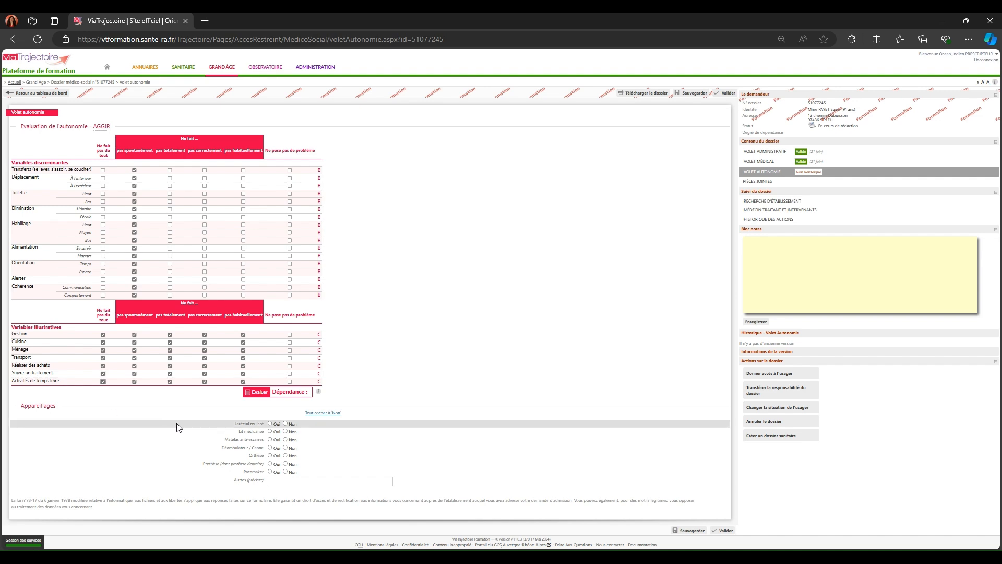
# Step: Evaluate the degree of dependence from the AGGIR grid and validate the autonomy section
pyautogui.click(251, 394)
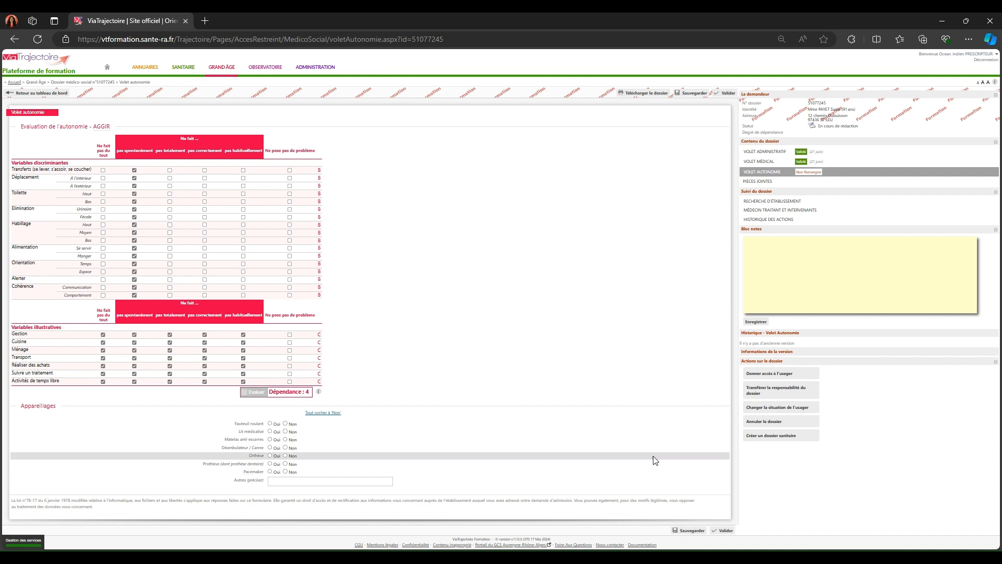
pyautogui.click(723, 530)
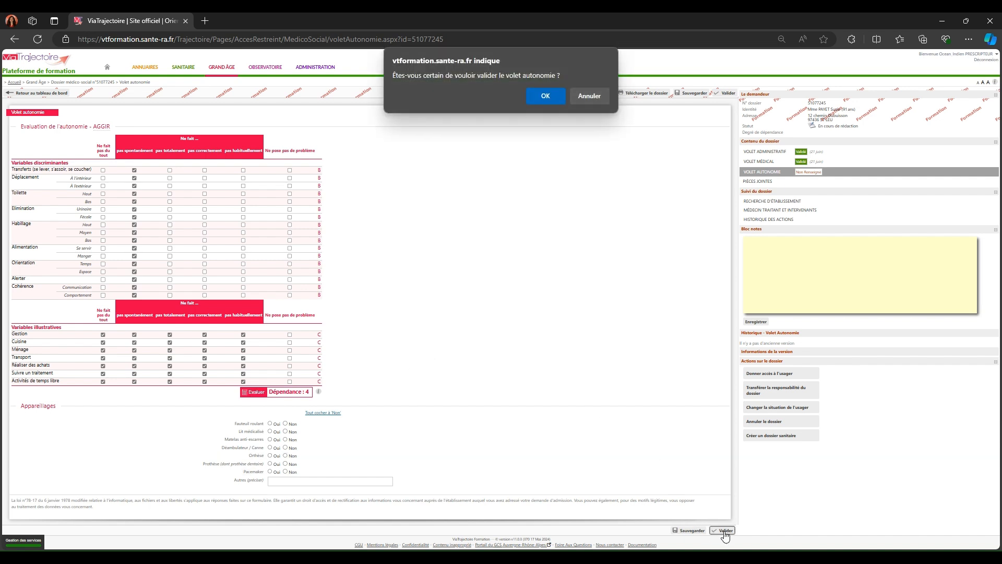
pyautogui.click(533, 97)
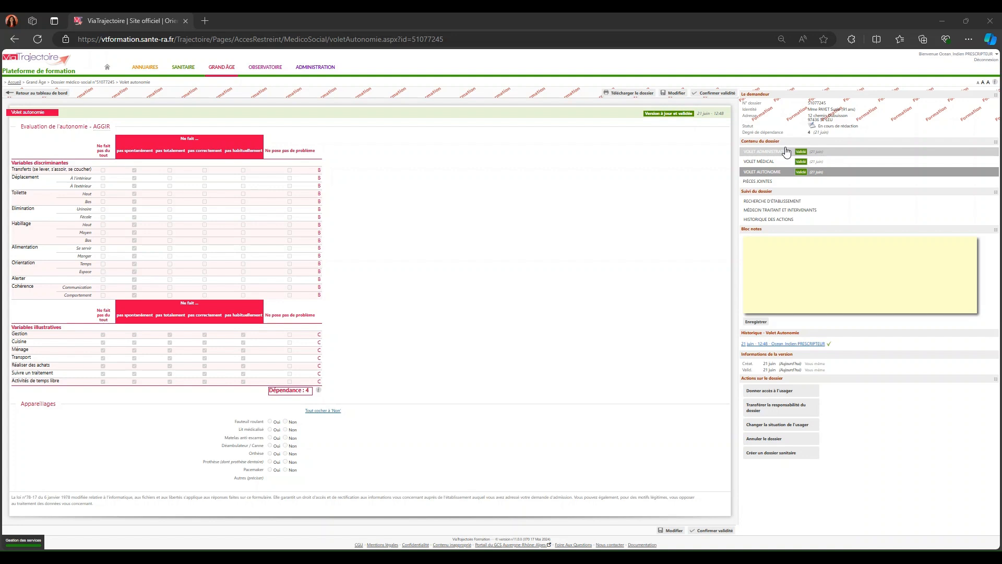
# Step: Search for establishments offering permanent accommodation within 40 km of the person's town, leaving the comfort criteria empty
pyautogui.click(772, 201)
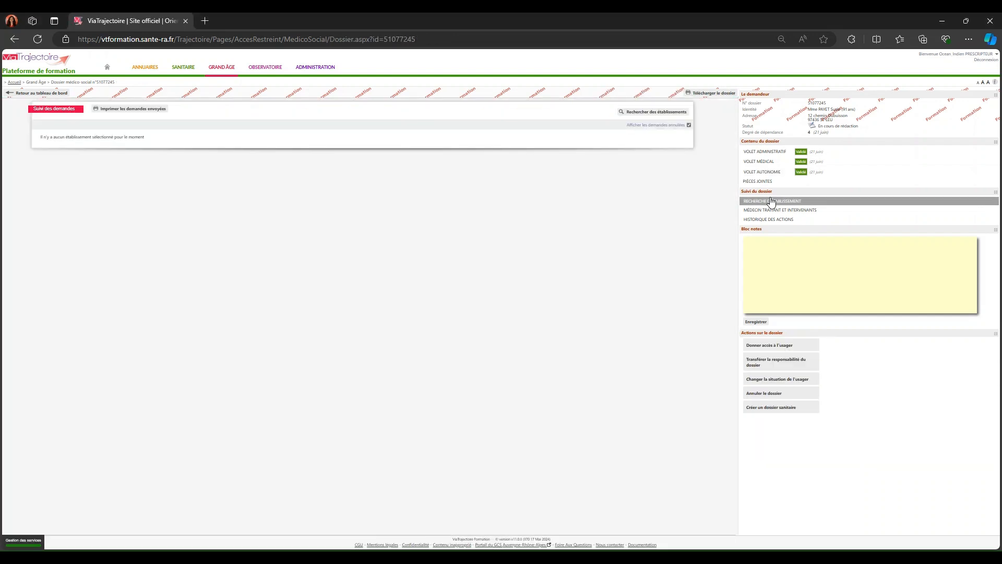
pyautogui.click(666, 114)
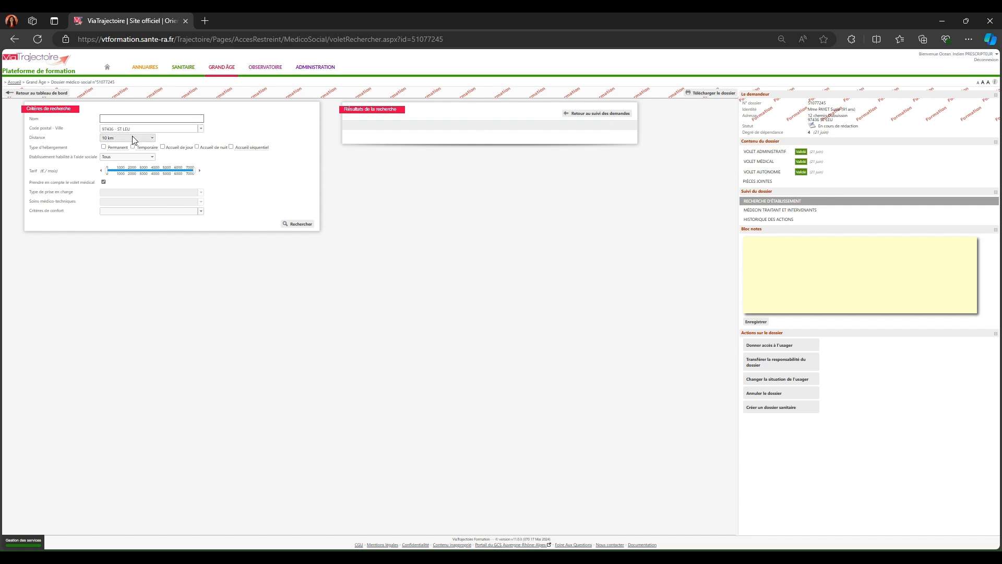
pyautogui.click(152, 139)
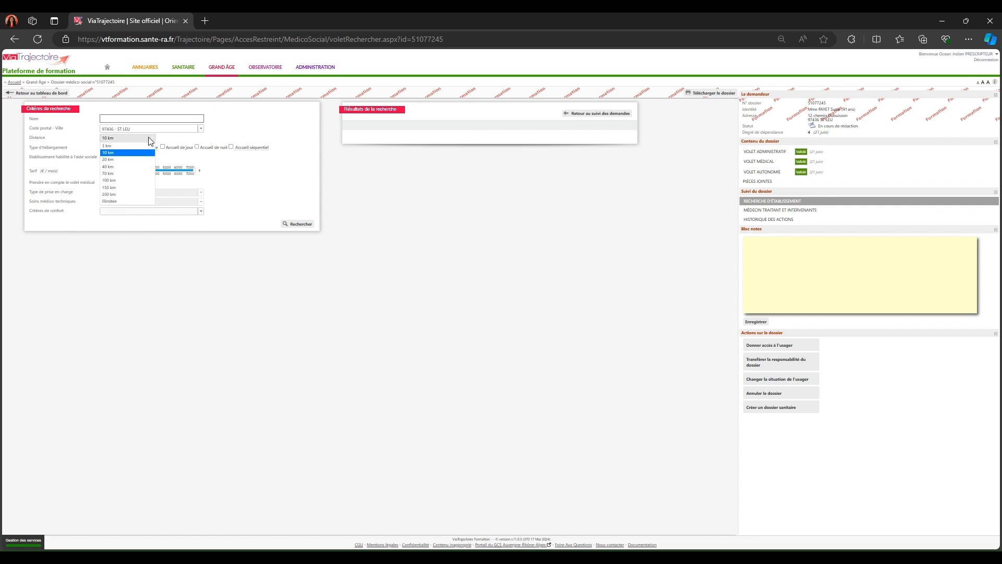
pyautogui.click(128, 167)
pyautogui.click(104, 148)
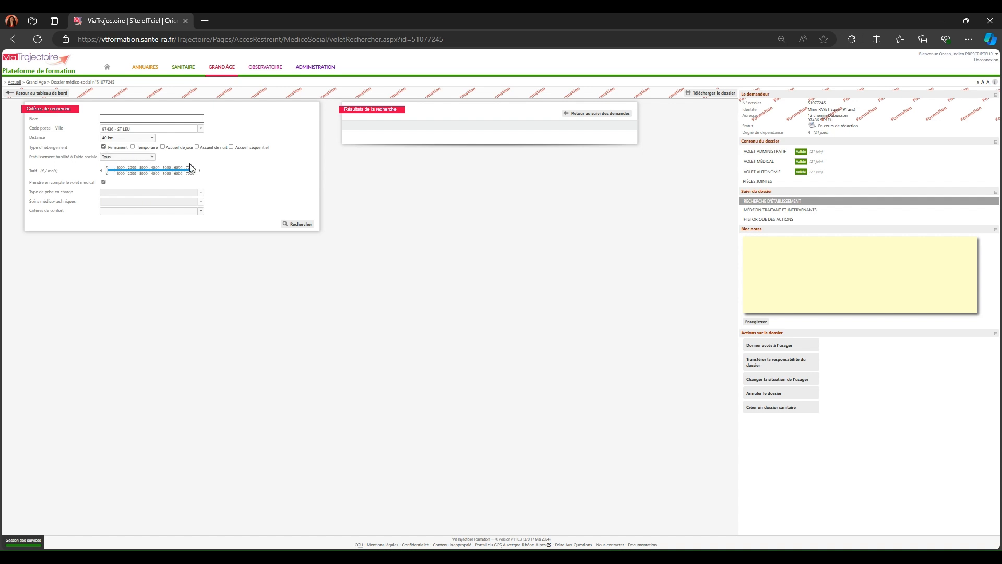
pyautogui.click(199, 212)
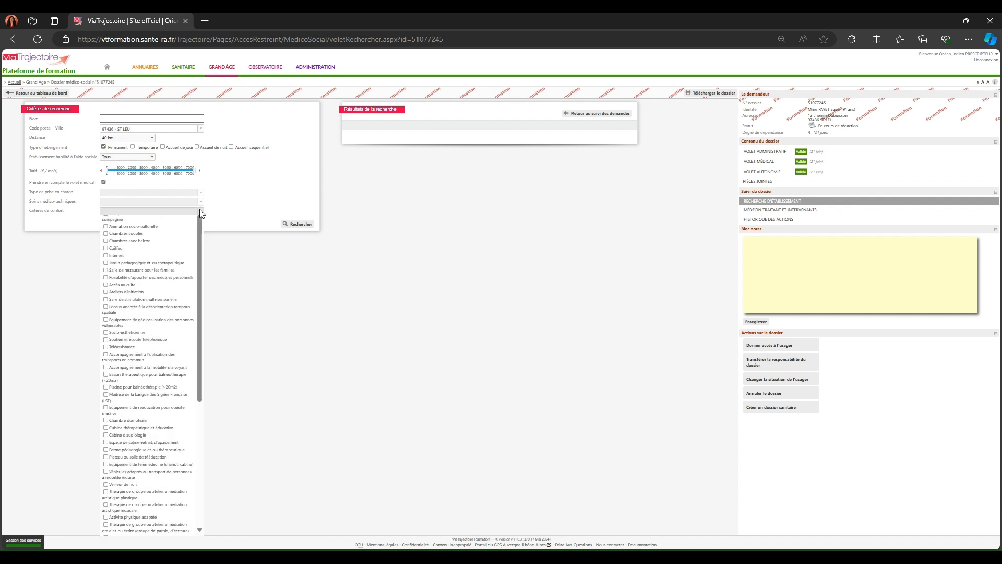
pyautogui.click(201, 213)
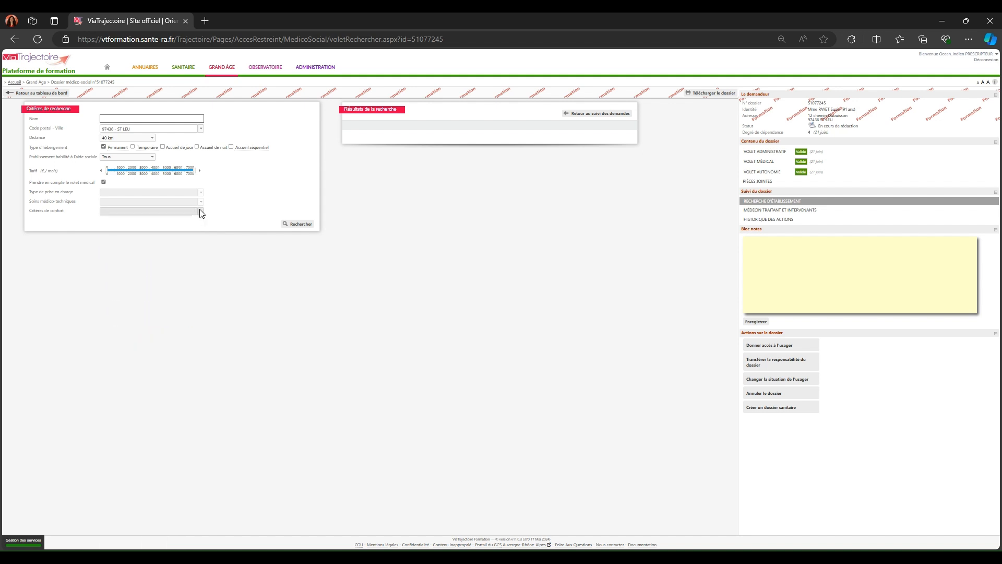
pyautogui.click(300, 224)
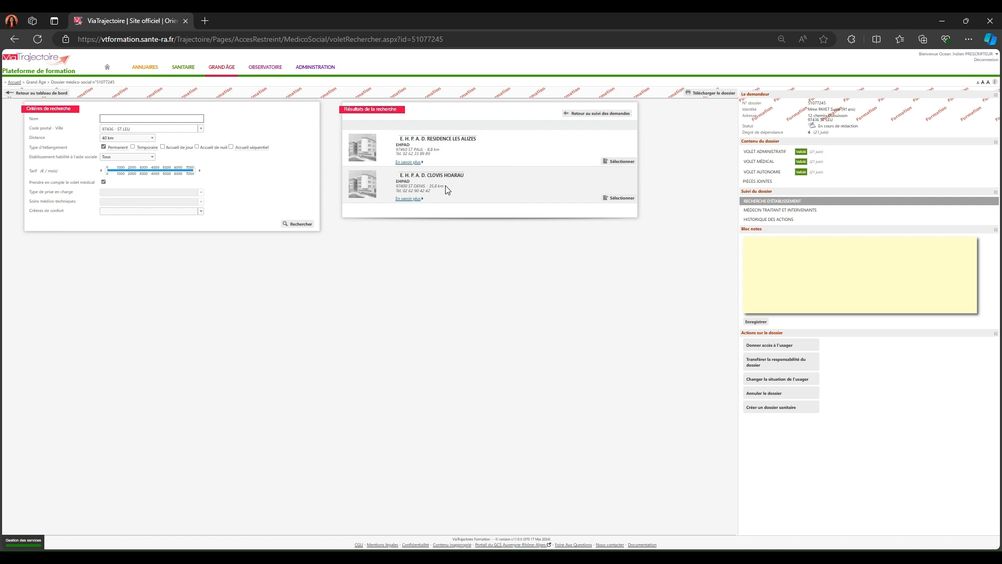
# Step: Select the Residence Les Alizes and Clovis Hoarau EHPADs, and send Les Alizes a request for Hébergement permanent with Immédiat urgency and no comment
pyautogui.click(619, 163)
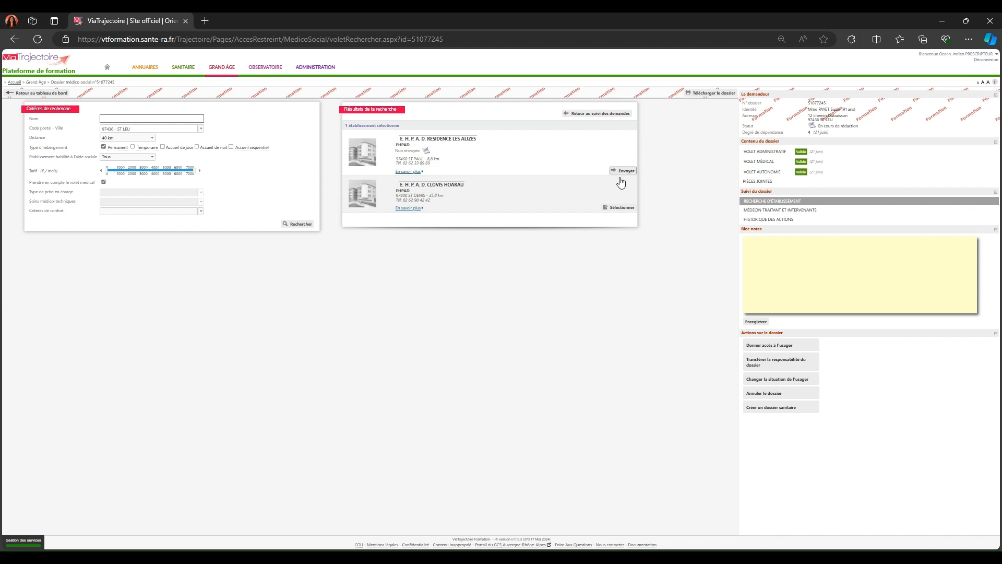
pyautogui.click(614, 209)
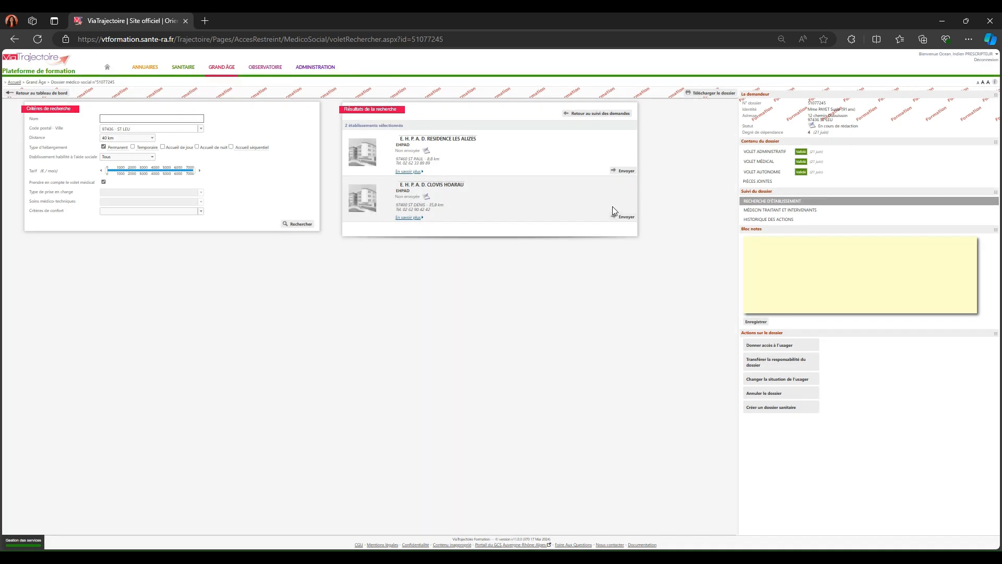
pyautogui.click(626, 172)
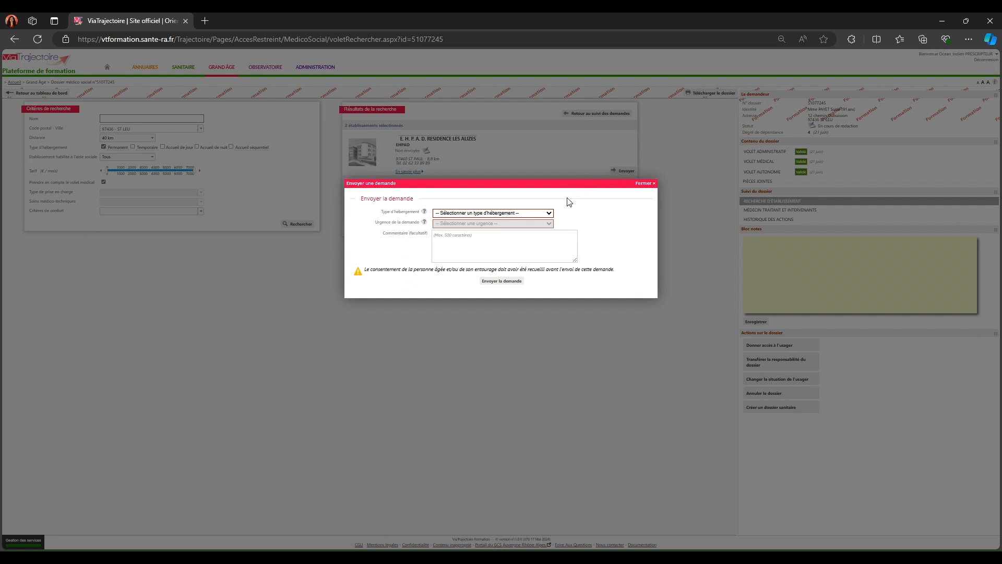
pyautogui.click(550, 214)
pyautogui.click(528, 232)
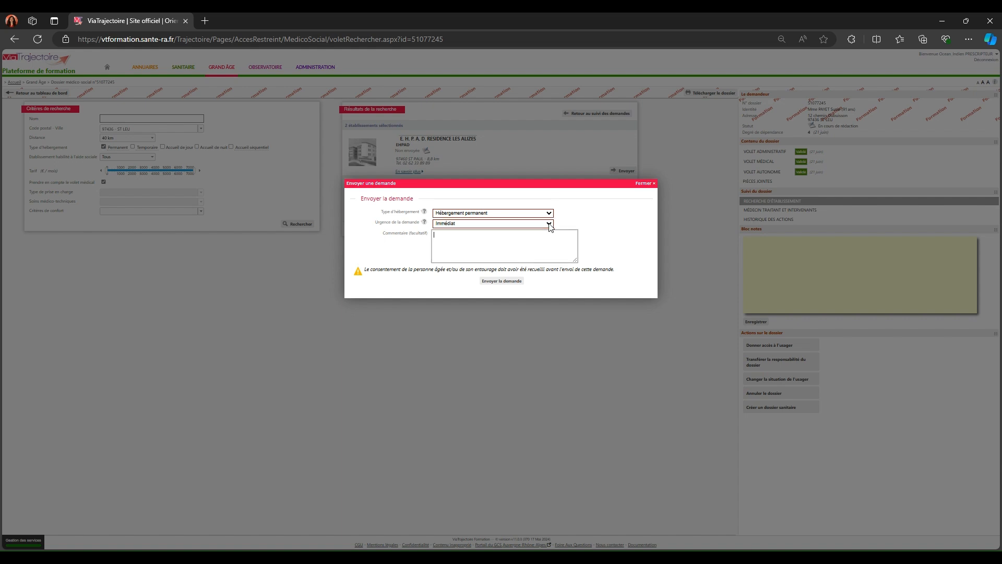
pyautogui.click(549, 225)
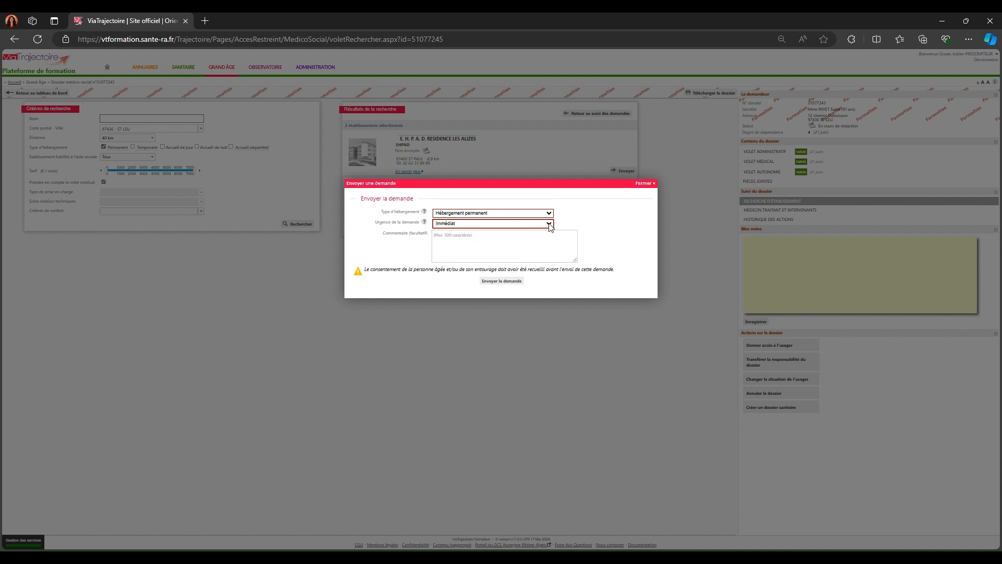
pyautogui.click(524, 240)
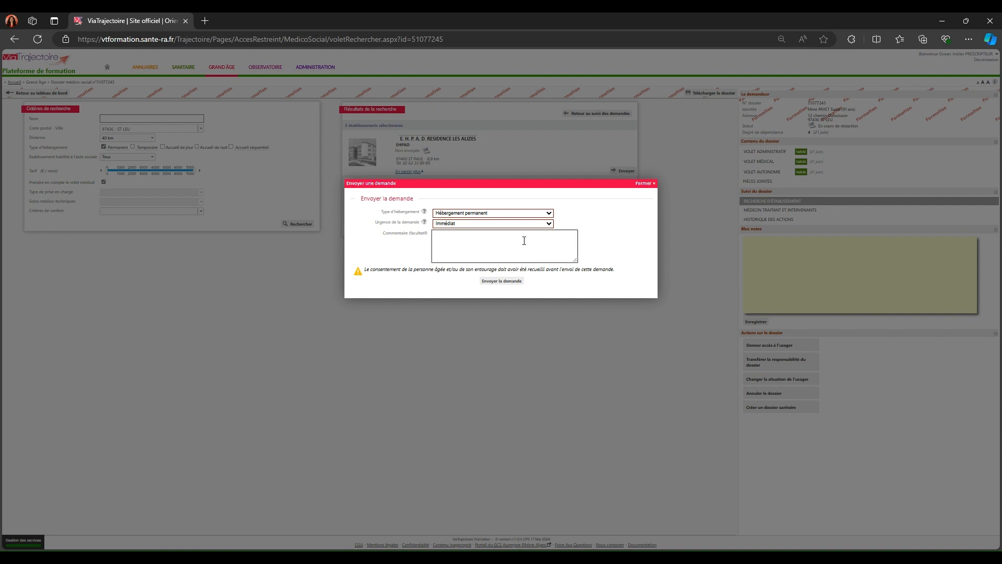
pyautogui.click(502, 281)
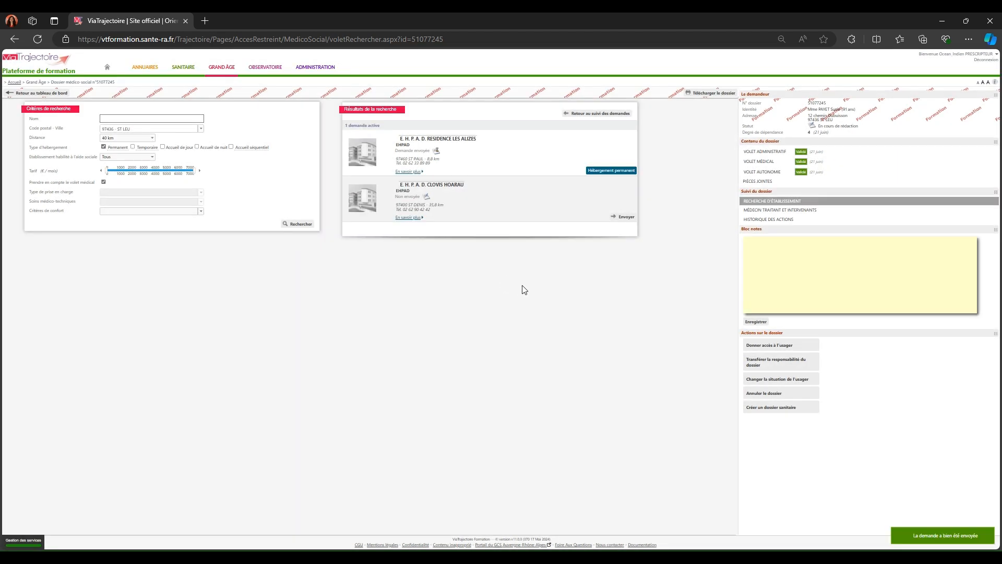
# Step: Send the Clovis Hoarau EHPAD a request for Hébergement permanent, leaving the comment empty
pyautogui.click(617, 217)
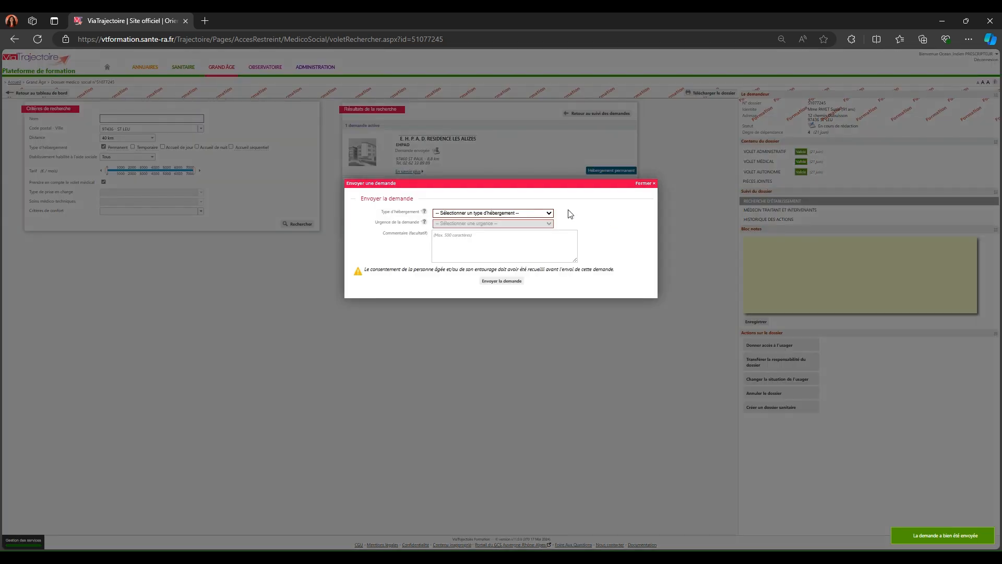
pyautogui.click(558, 214)
pyautogui.click(533, 232)
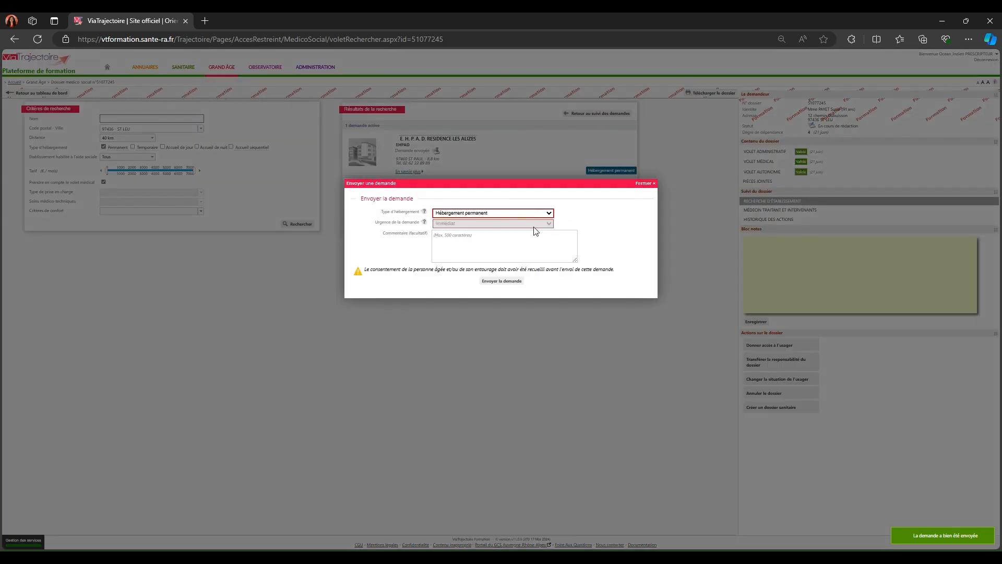
pyautogui.click(530, 251)
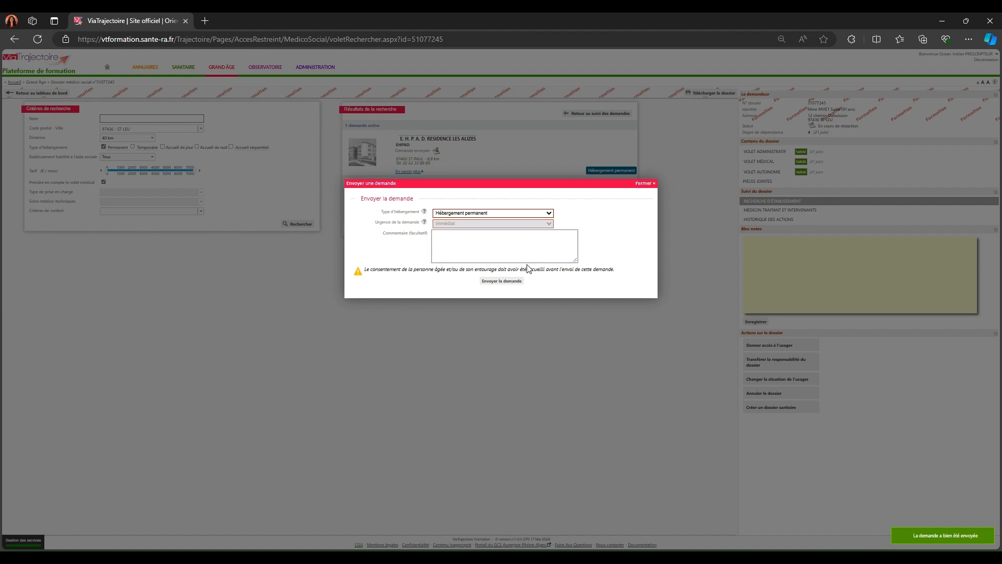
pyautogui.click(514, 281)
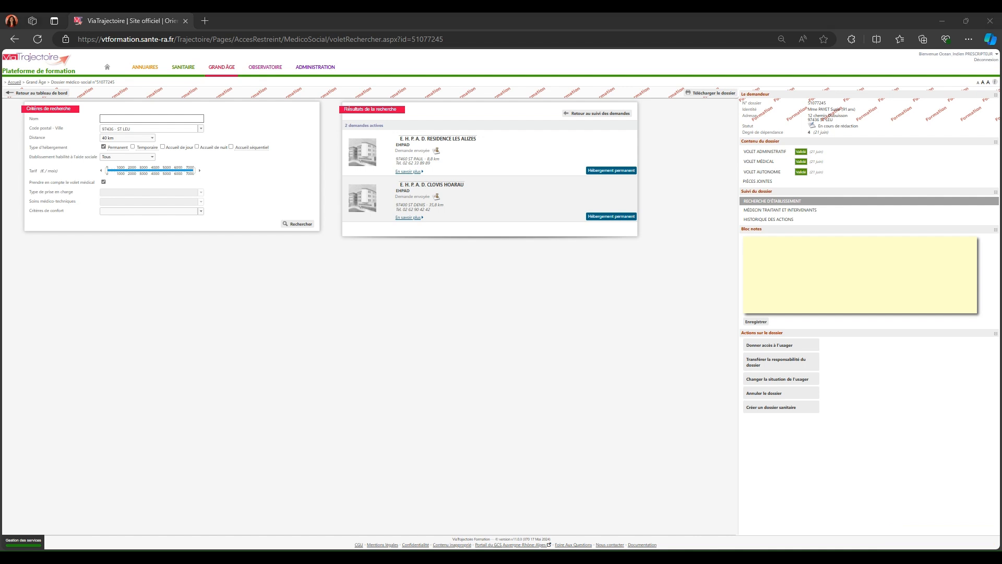
# Step: Open the 91-year-old female requester's waiting-list file from the dashboard, review the actions for its Les Alizes request, and return to the dashboard
pyautogui.click(56, 94)
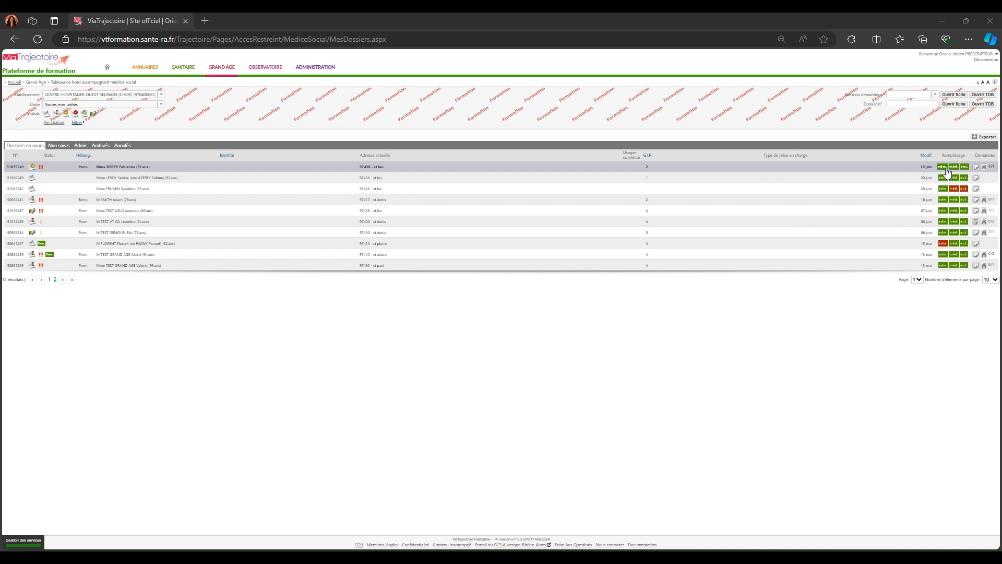
pyautogui.click(122, 168)
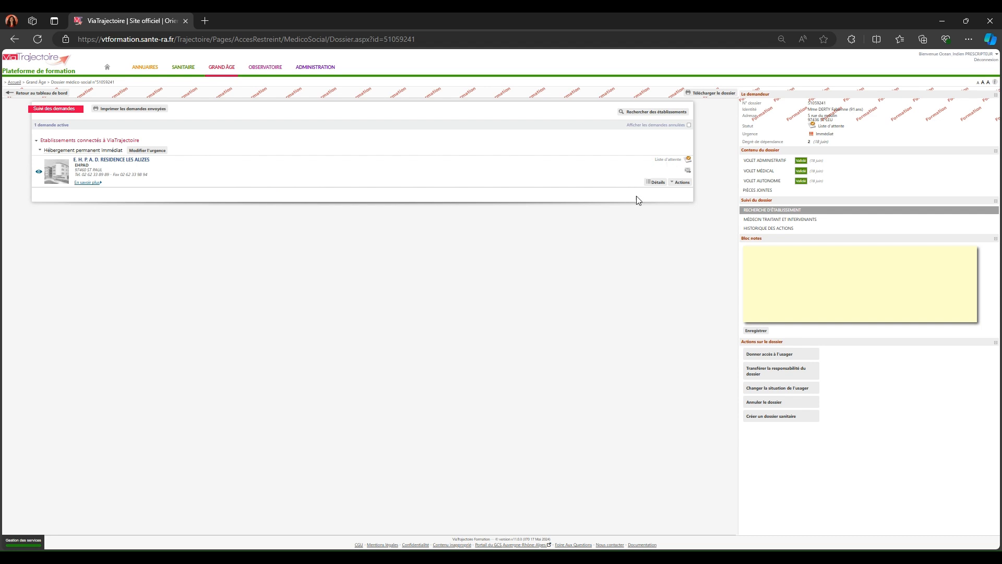
pyautogui.click(680, 184)
pyautogui.click(31, 93)
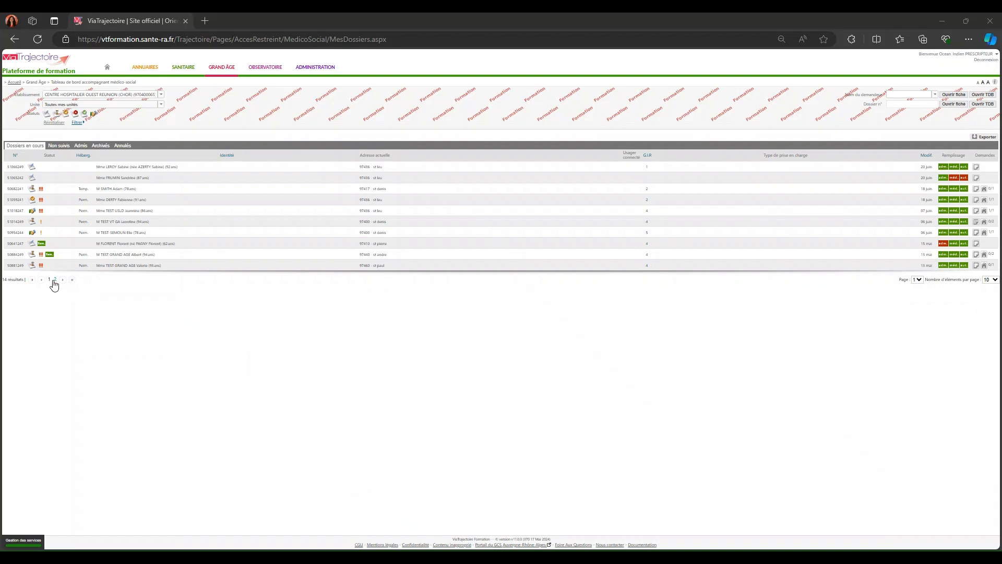
pyautogui.click(54, 280)
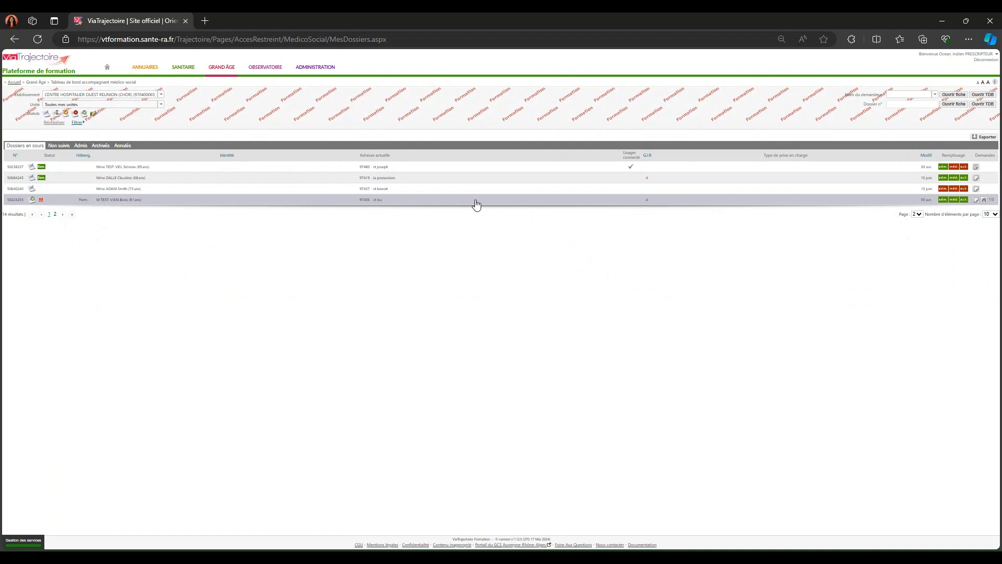
pyautogui.click(658, 200)
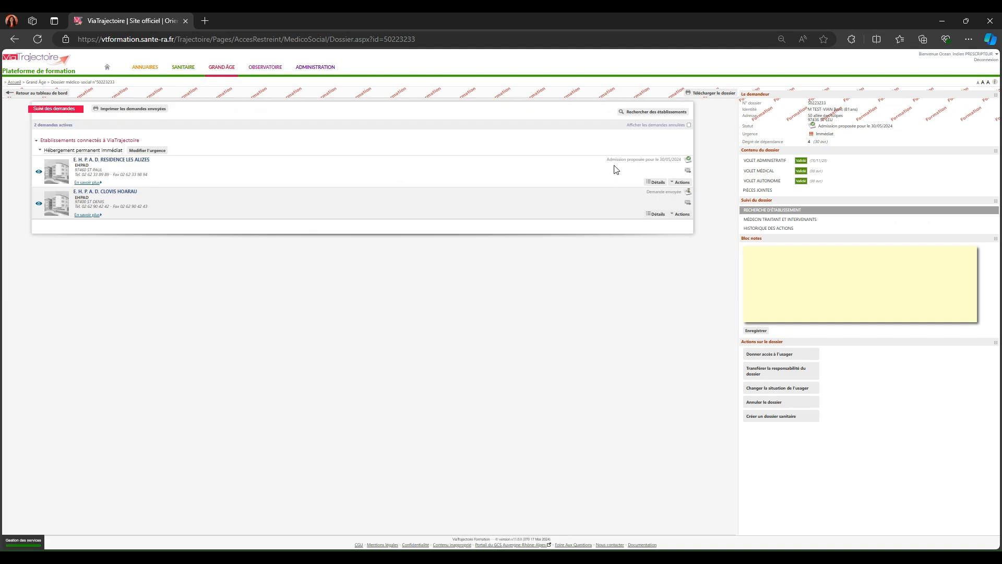
pyautogui.click(680, 182)
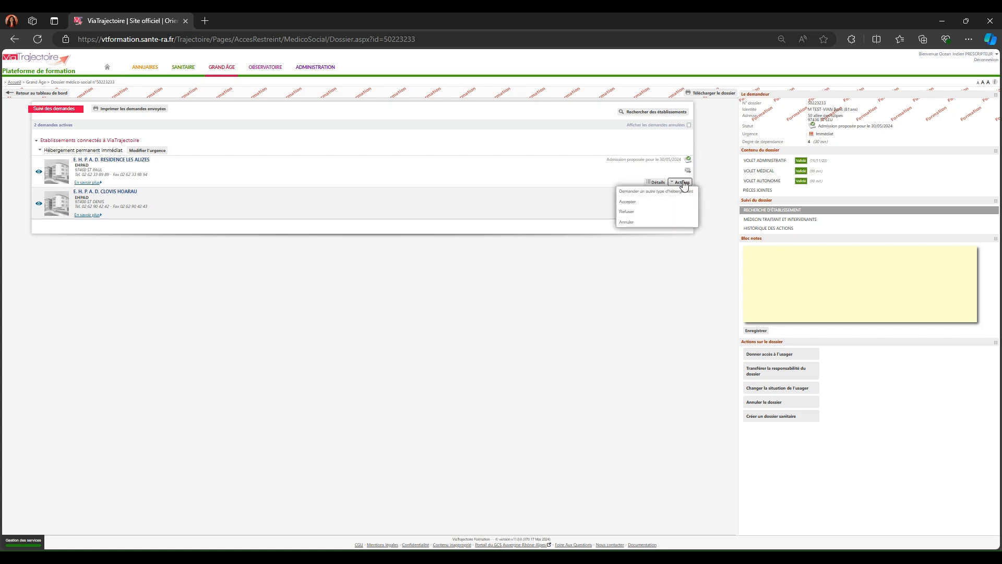
pyautogui.click(643, 204)
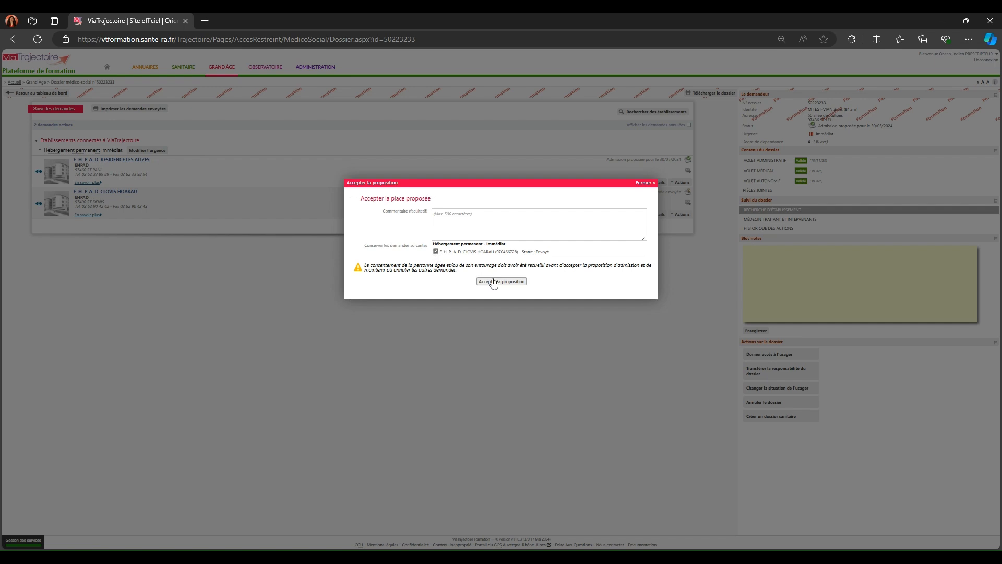
pyautogui.click(498, 282)
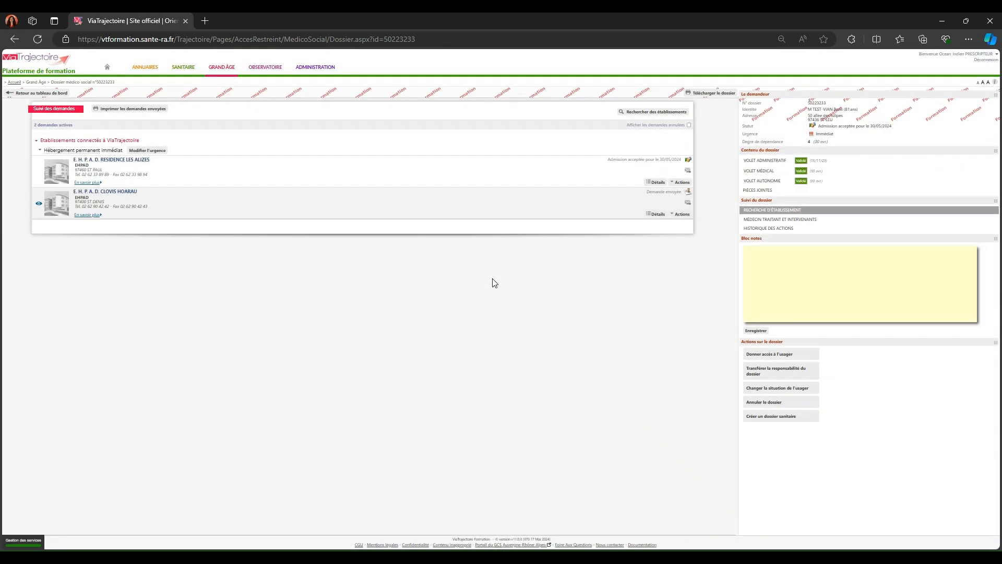
# Step: Open the 94-year-old St Denis requester's file from the dashboard and give the user or caregiver access by entering their e-mail address
pyautogui.click(46, 95)
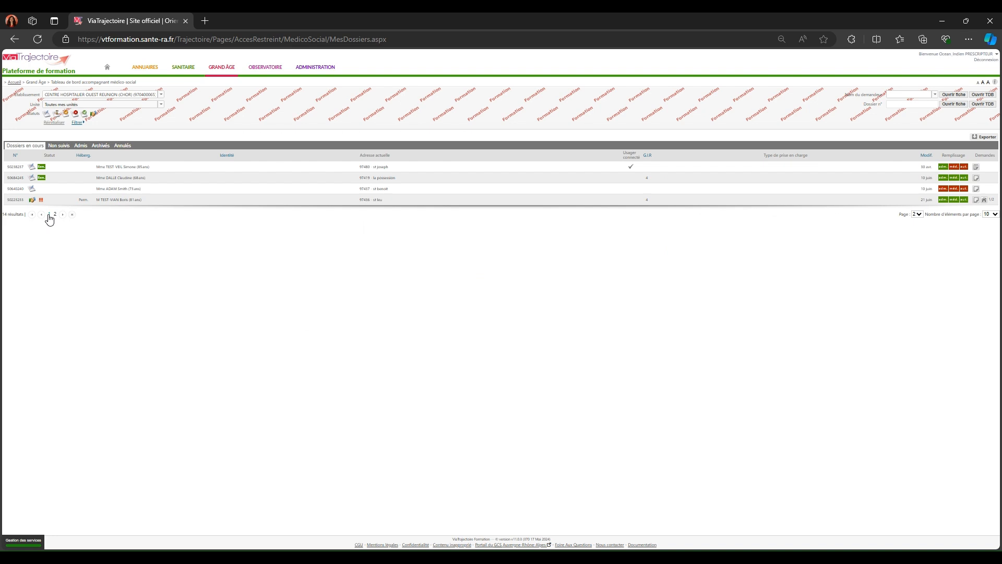
pyautogui.click(49, 214)
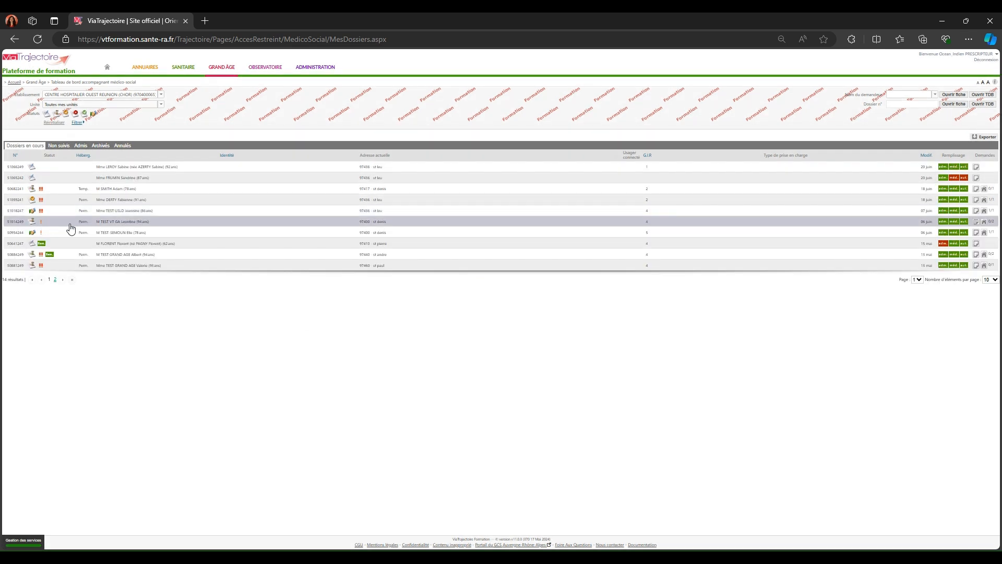
pyautogui.click(124, 224)
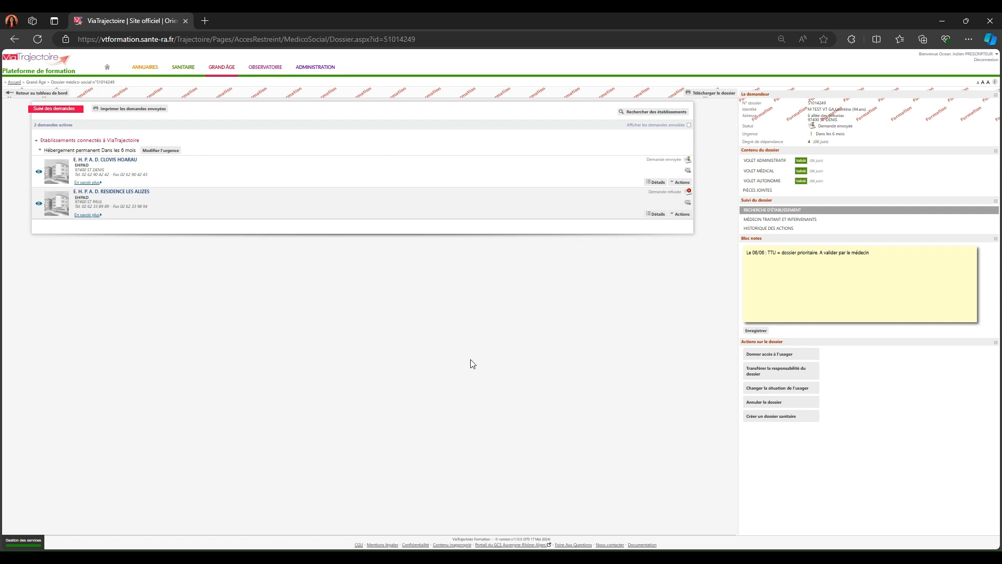
pyautogui.click(778, 353)
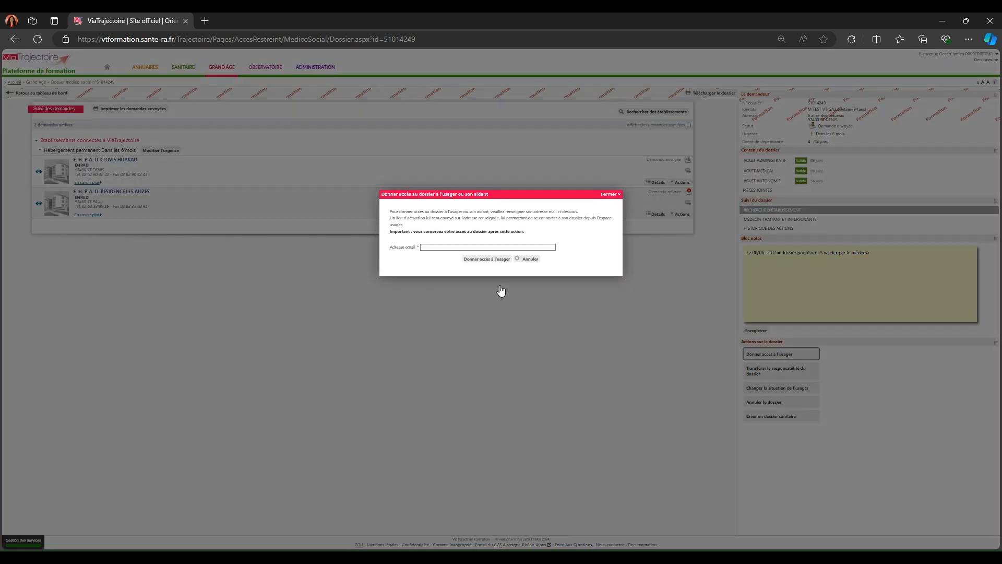
pyautogui.click(423, 246)
pyautogui.click(426, 246)
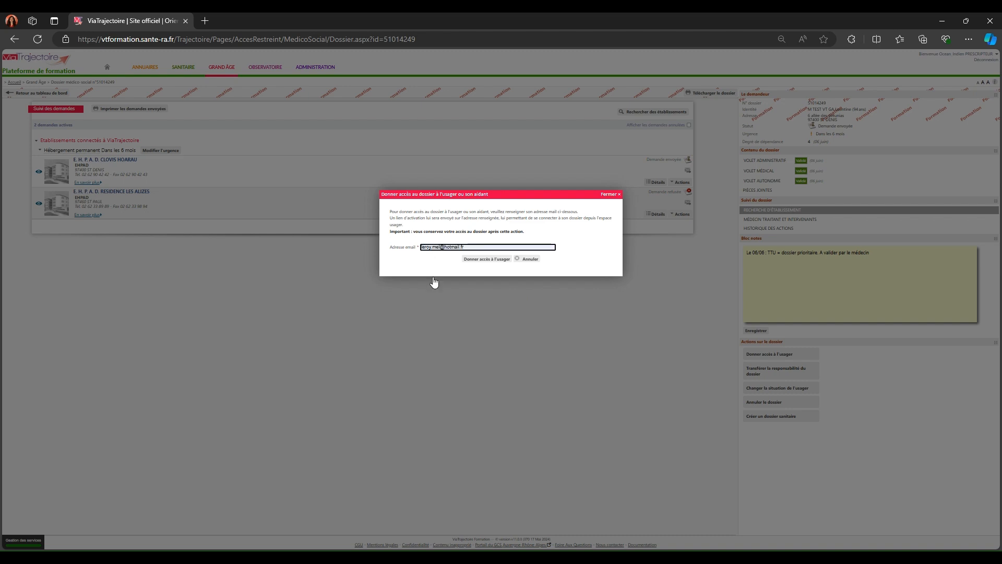
pyautogui.click(474, 259)
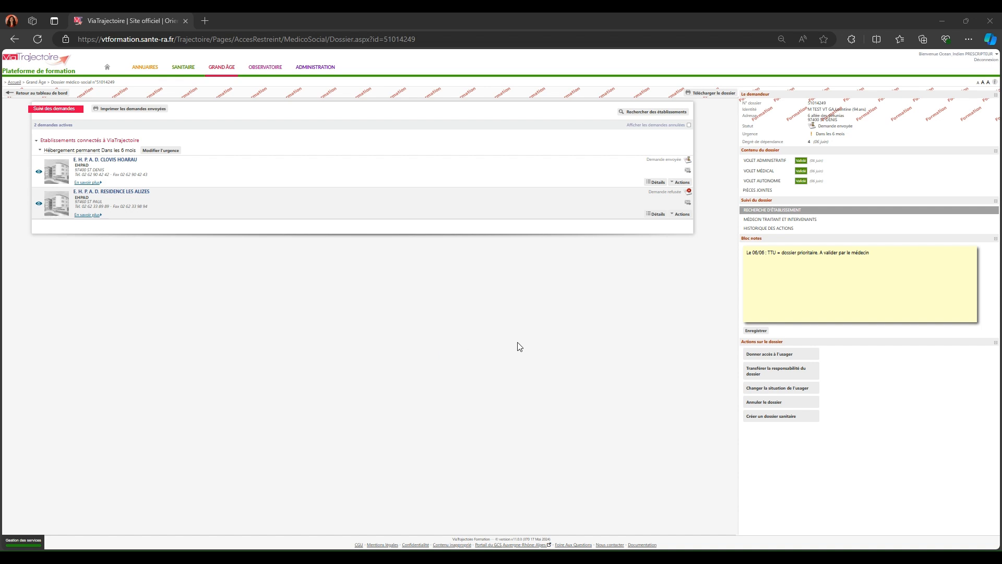
# Step: Review the forms for transferring responsibility for the file and changing the person's situation, leaving both without applying anything
pyautogui.click(761, 374)
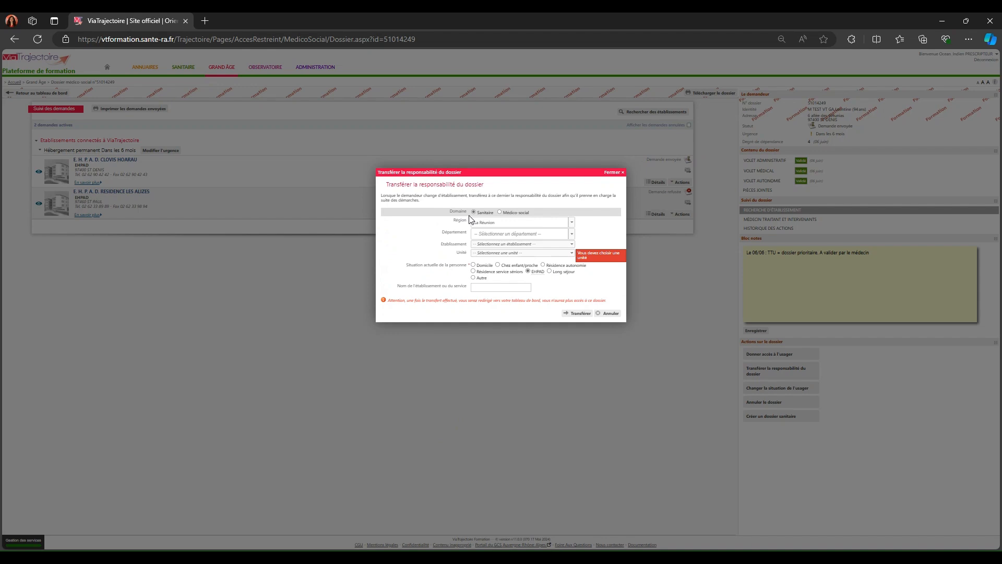
pyautogui.click(604, 314)
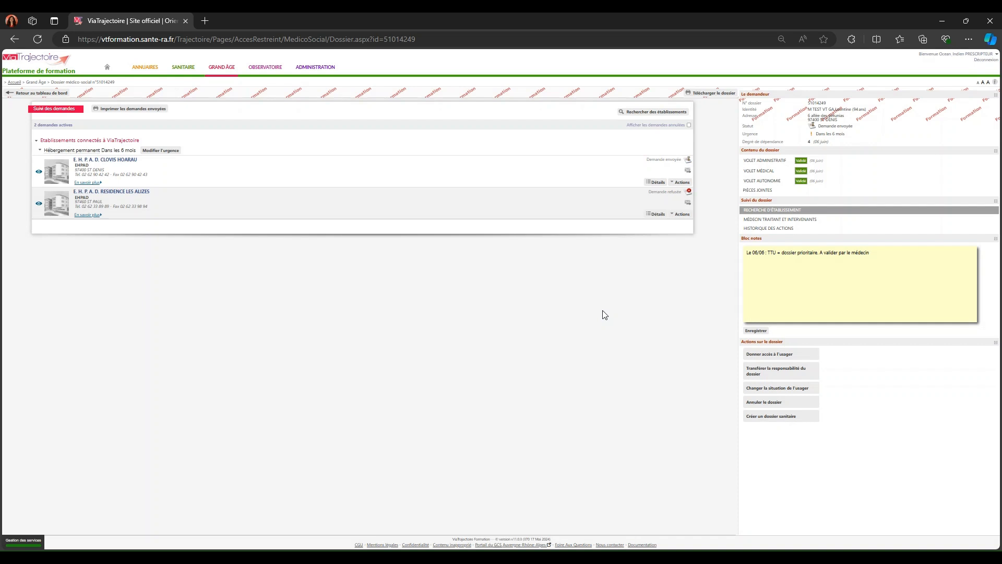
pyautogui.click(757, 390)
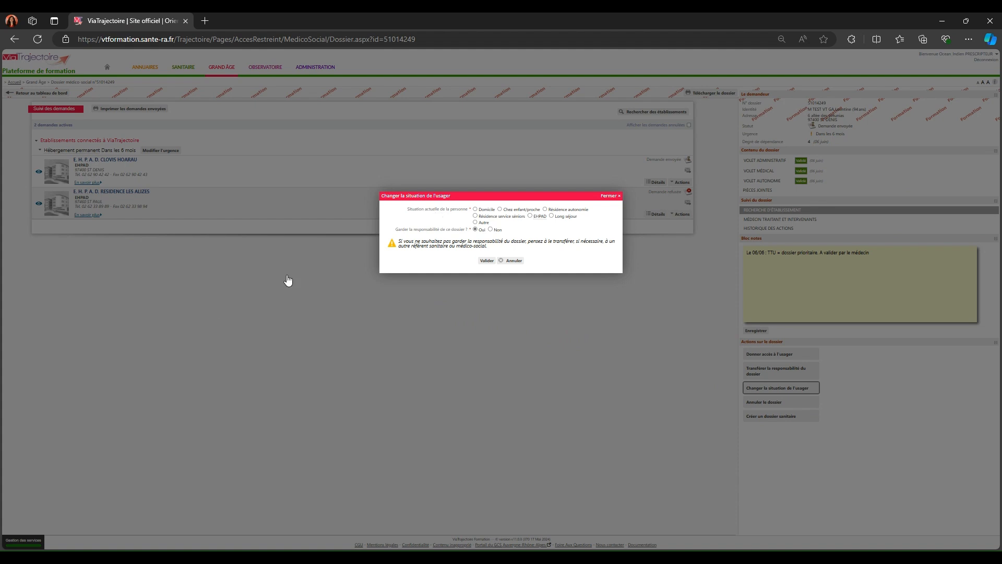
pyautogui.click(509, 261)
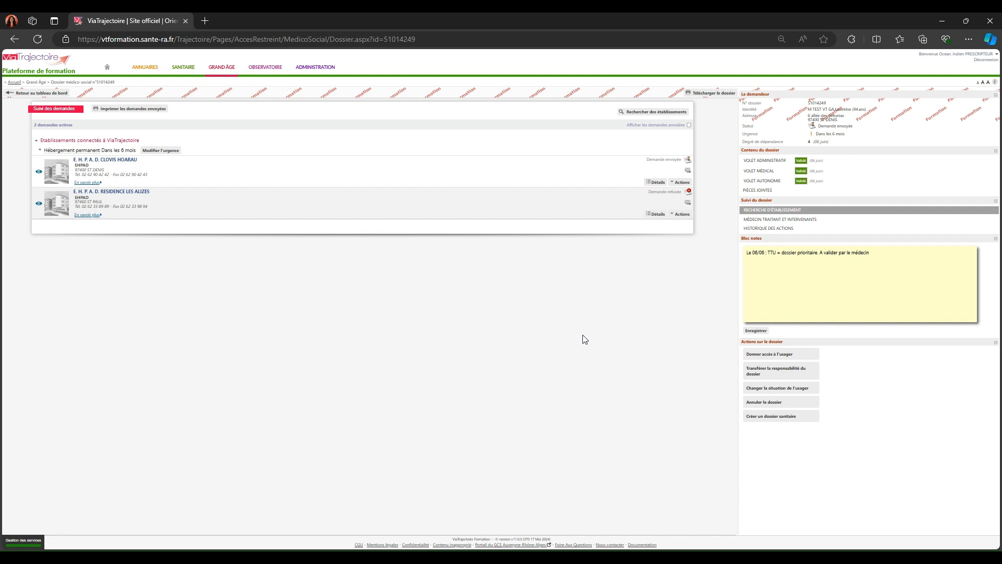
# Step: Cancel the file with the closure reason Le demandeur est décédé and confirm its closure
pyautogui.click(795, 401)
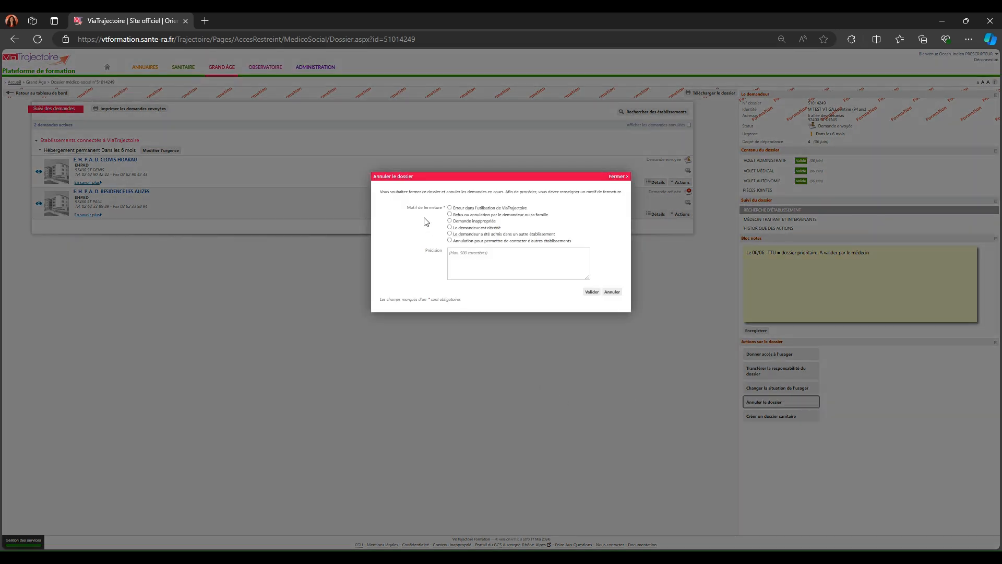
pyautogui.click(462, 228)
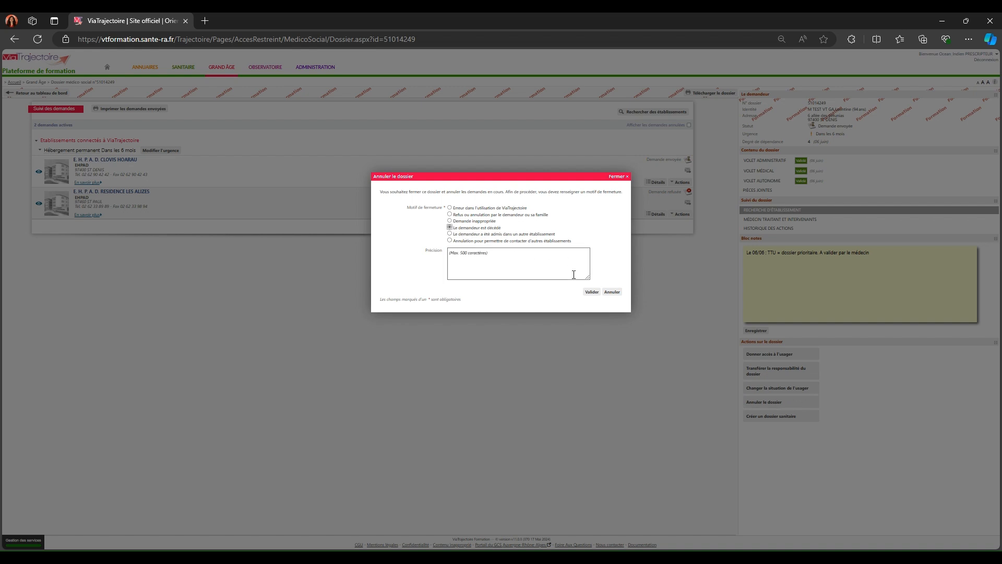
pyautogui.click(591, 292)
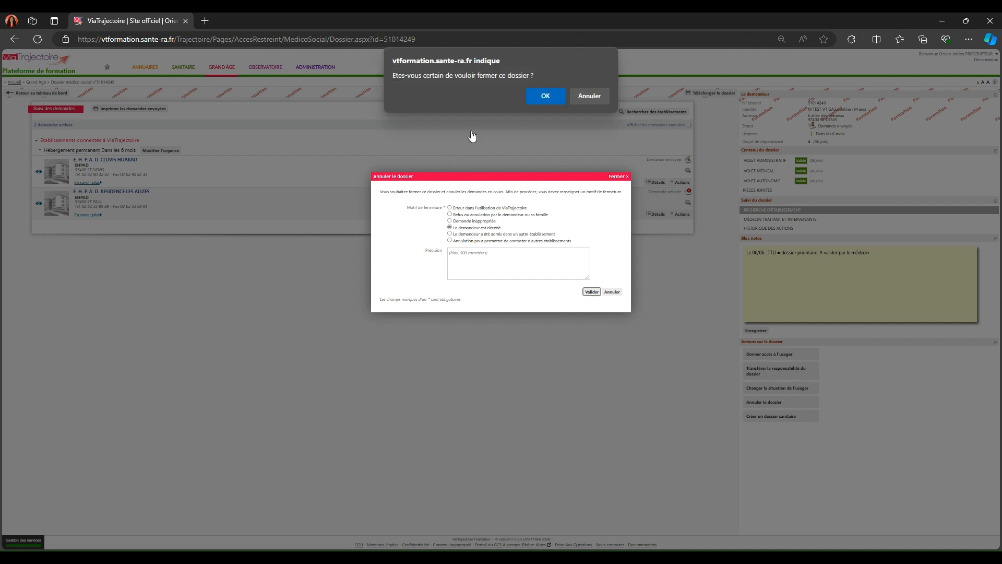
pyautogui.click(538, 94)
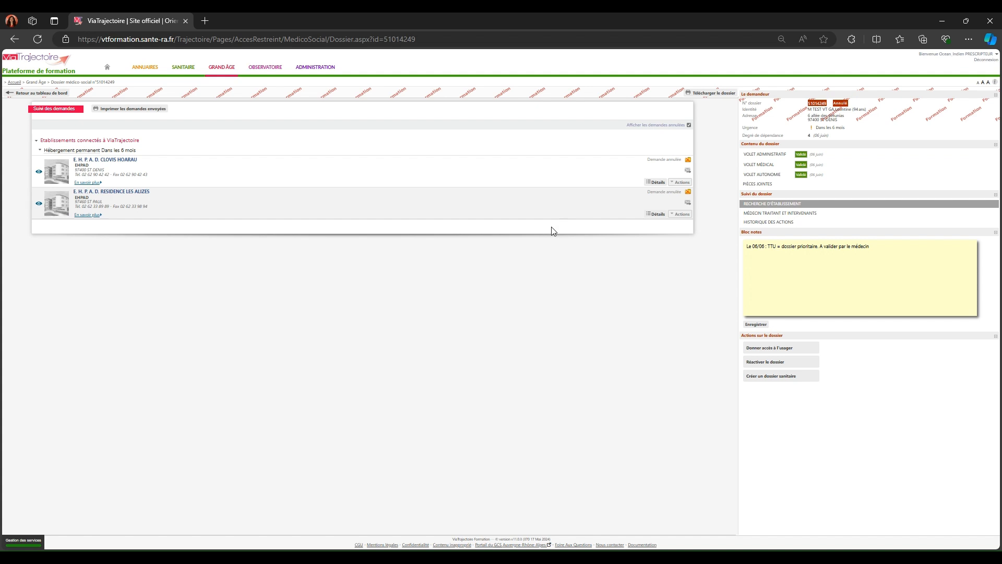
# Step: Open the 92-year-old St Leu requester's Grand Âge file from the dashboard and create a sanitary file from it with the prefilled patient identity
pyautogui.click(56, 97)
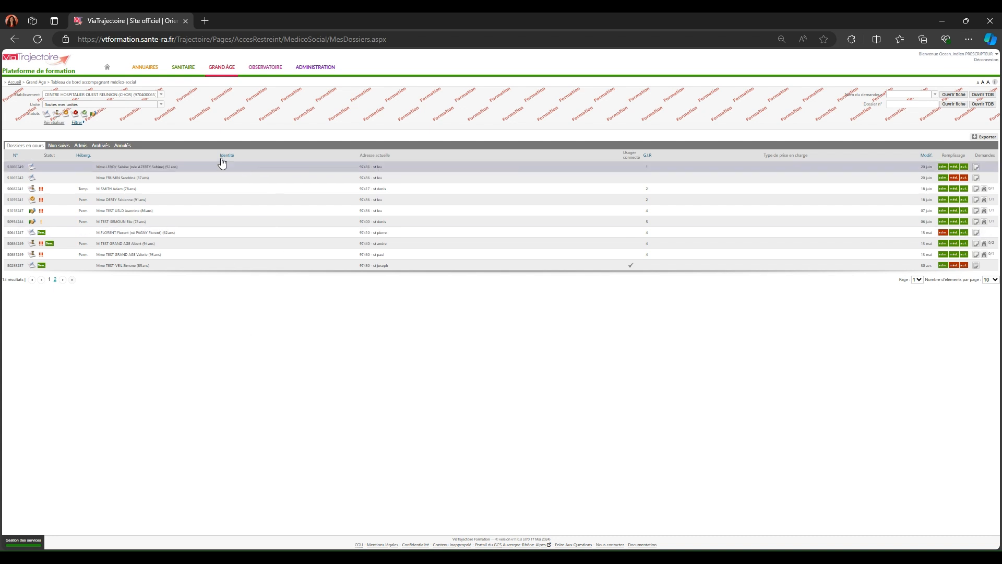
pyautogui.click(158, 167)
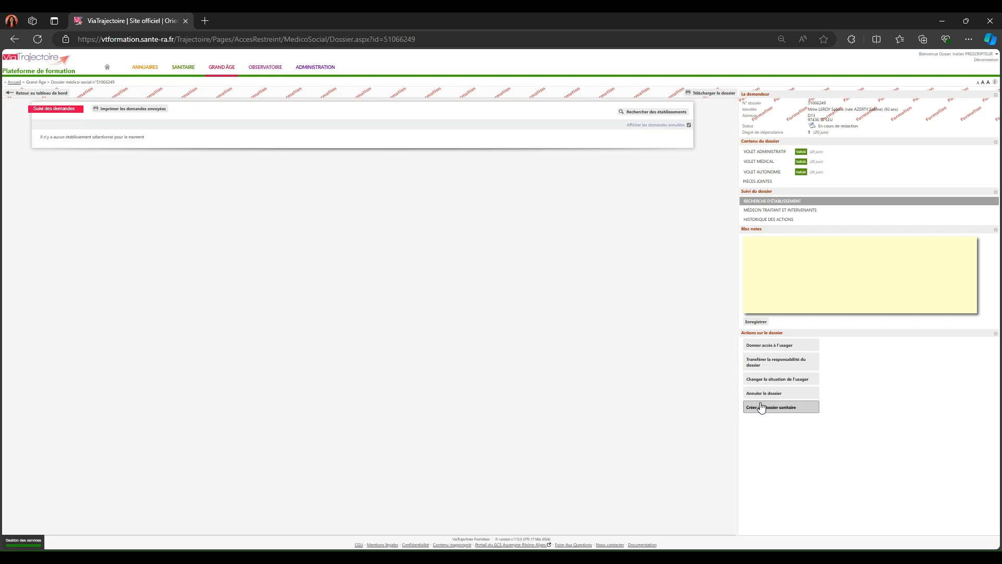
pyautogui.click(761, 408)
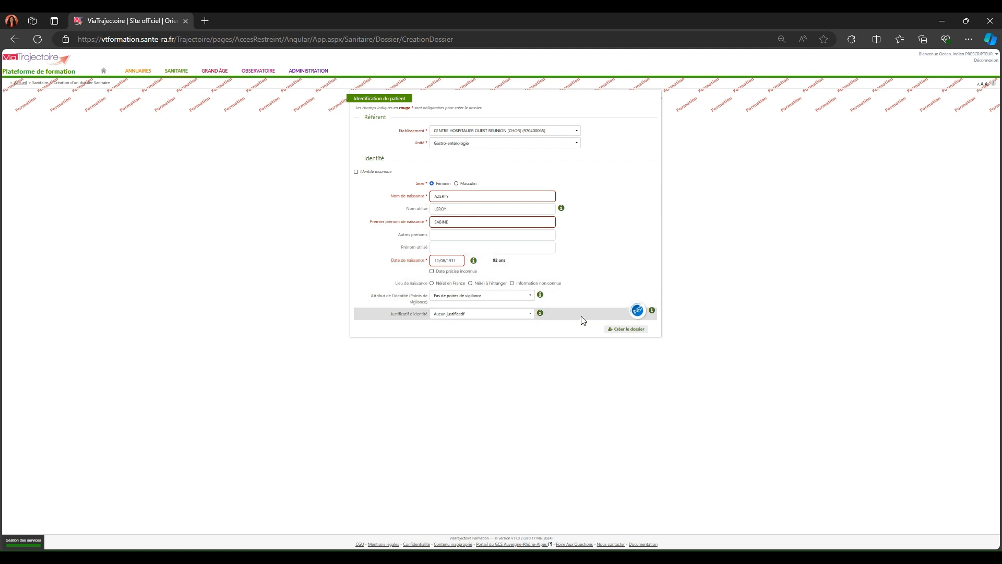
pyautogui.click(620, 330)
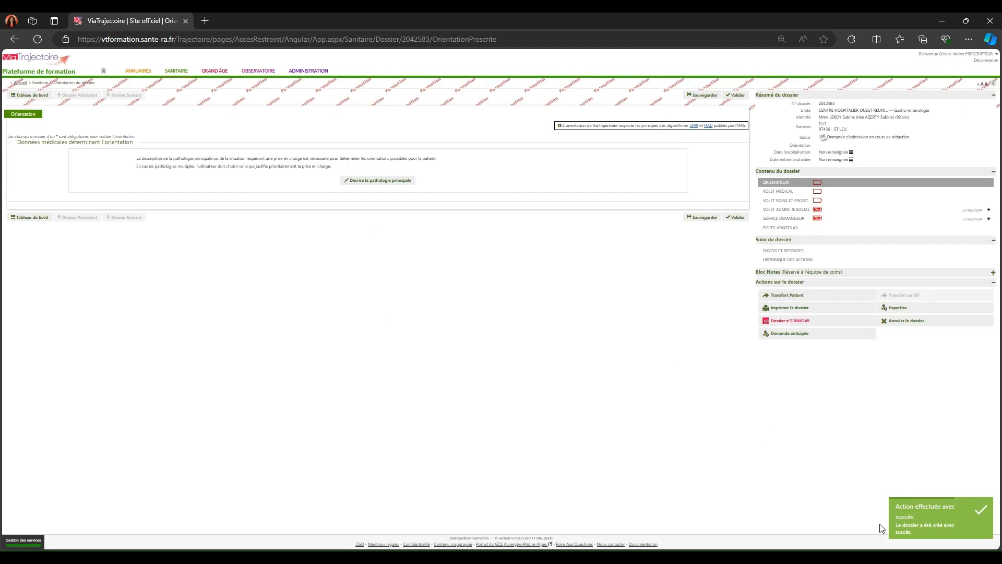
pyautogui.click(933, 534)
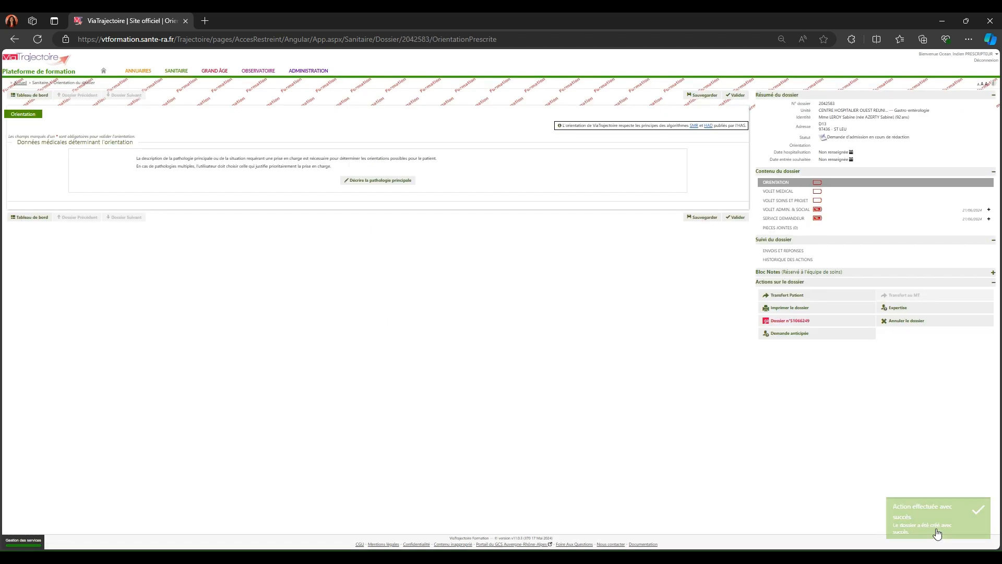